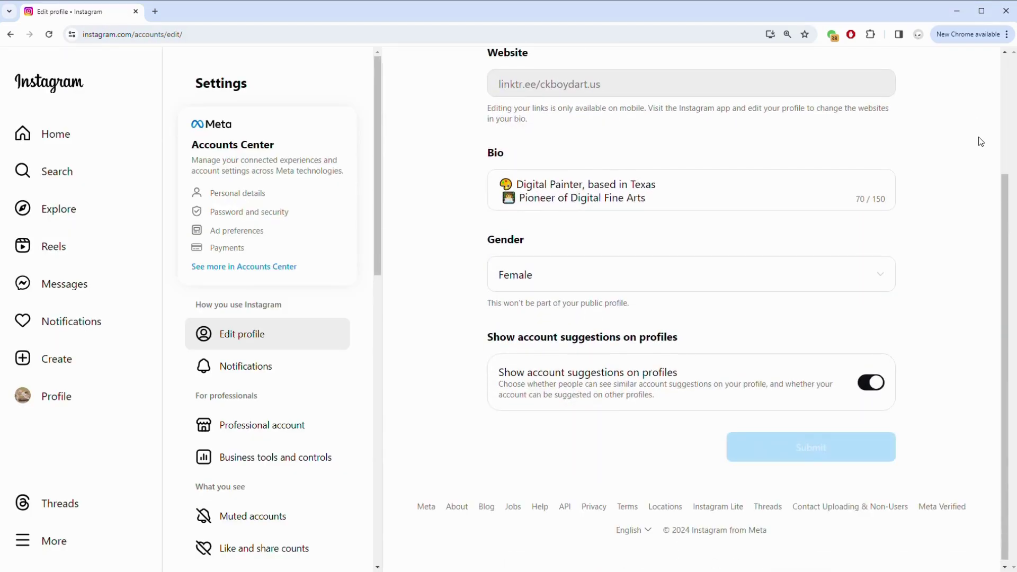
- Place the cursor in the Bio field of the Edit profile page
{"action": "left_click", "coordinate": [676, 199]}
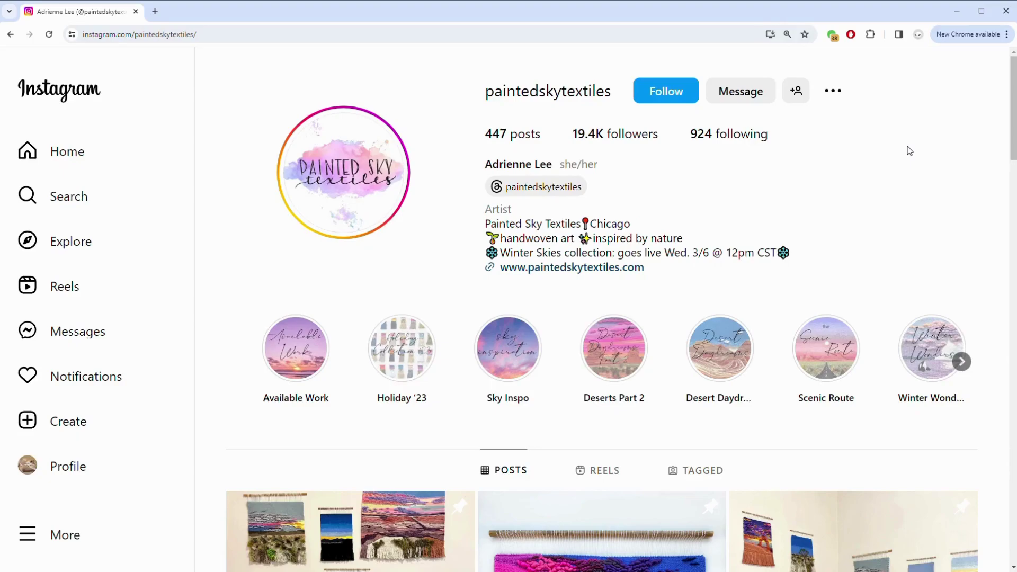
- Follow the handwoven textile artist and scroll past the highlights to the Posts grid
{"action": "left_click", "coordinate": [680, 95]}
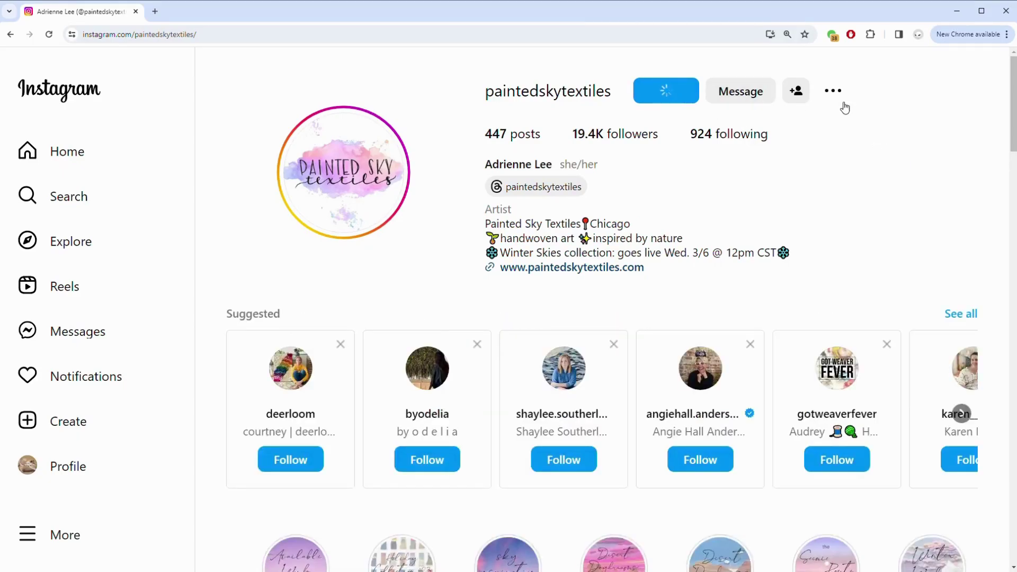
{"action": "scroll", "coordinate": [989, 159], "scroll_direction": "down", "scroll_amount": 6}
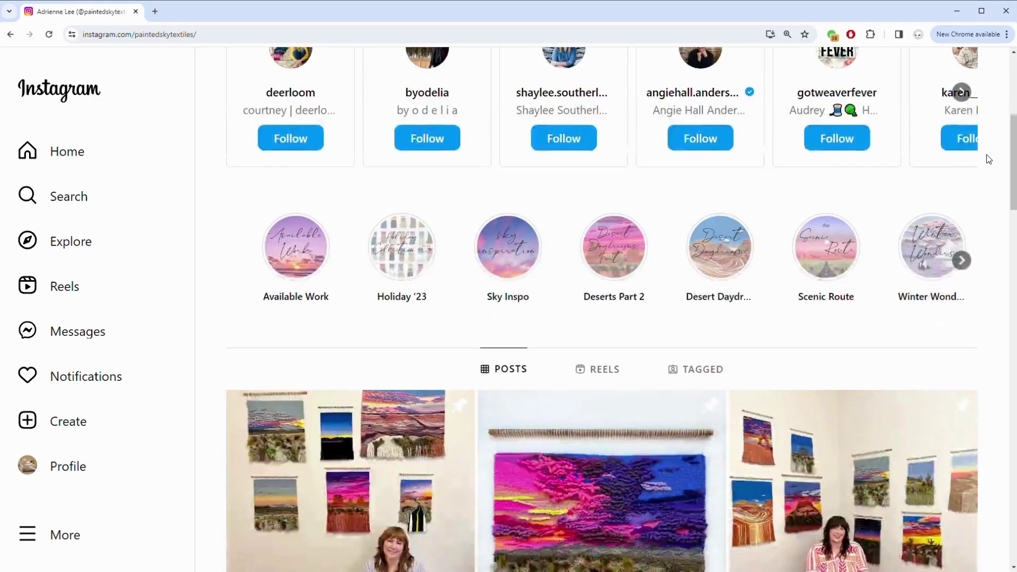
{"action": "scroll", "coordinate": [988, 159], "scroll_direction": "down", "scroll_amount": 6}
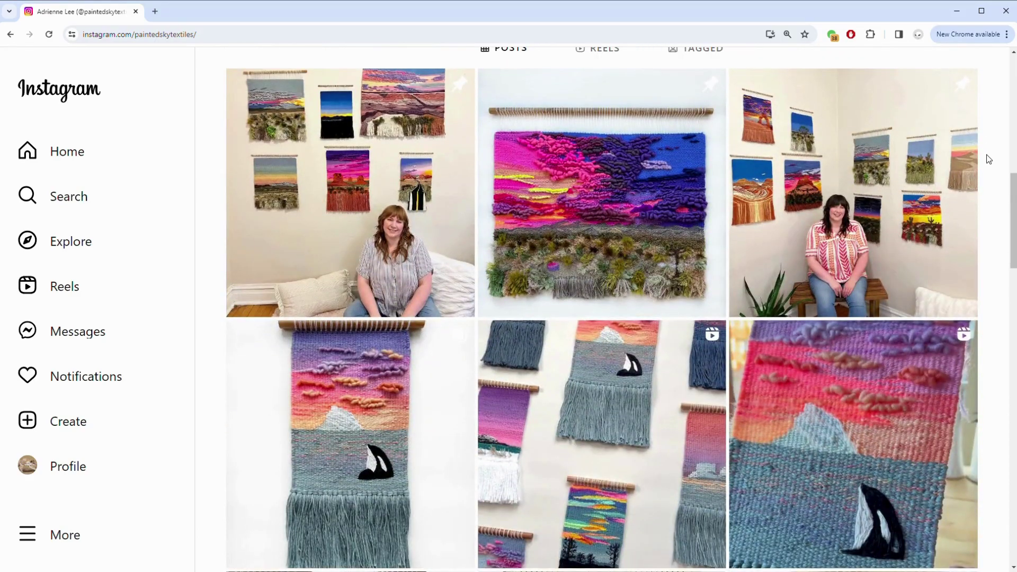
{"action": "scroll", "coordinate": [988, 159], "scroll_direction": "down", "scroll_amount": 5}
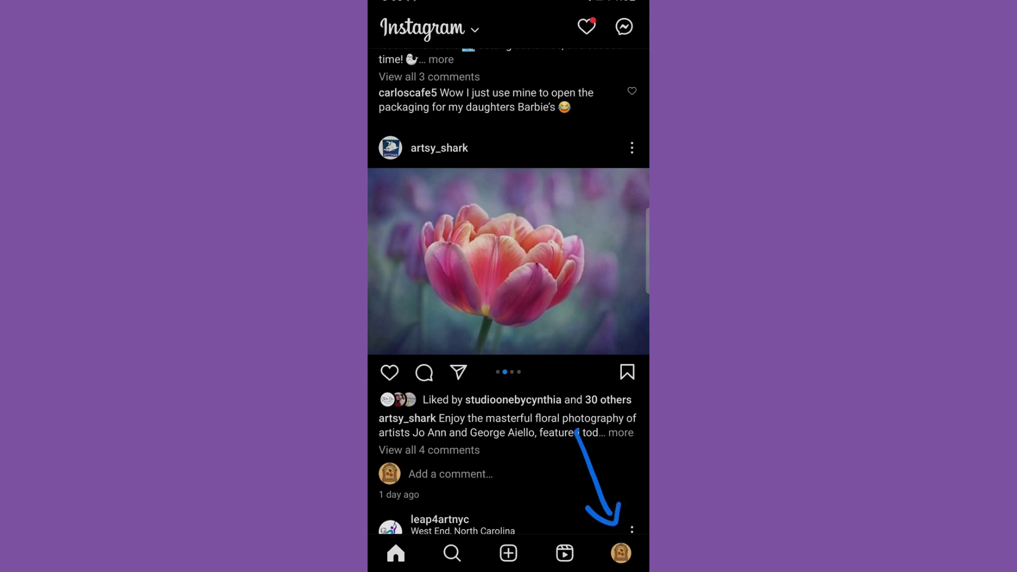
- Go to the soap shop's own profile and open its Edit profile screen
{"action": "left_click", "coordinate": [621, 553]}
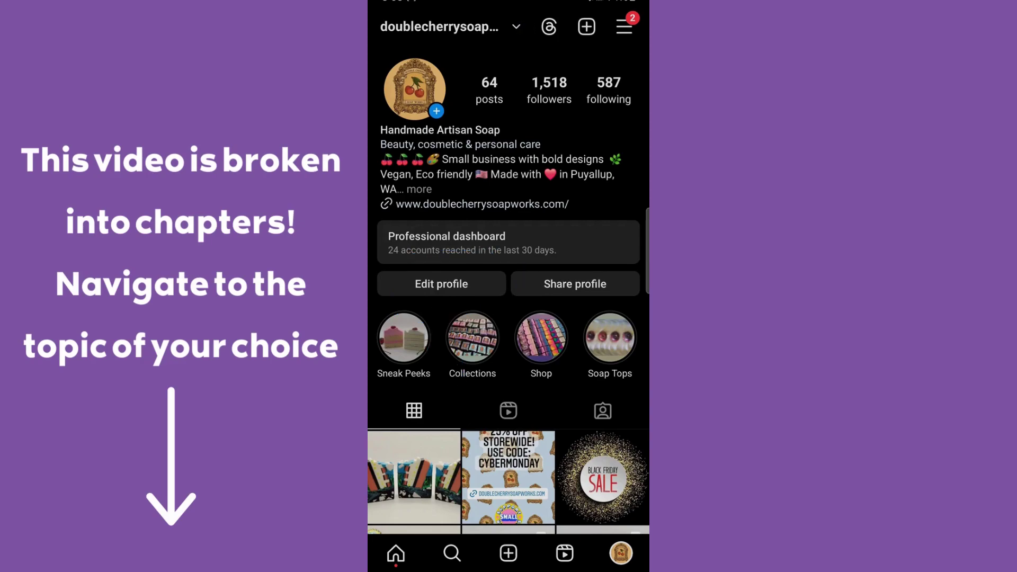
{"action": "left_click", "coordinate": [441, 284]}
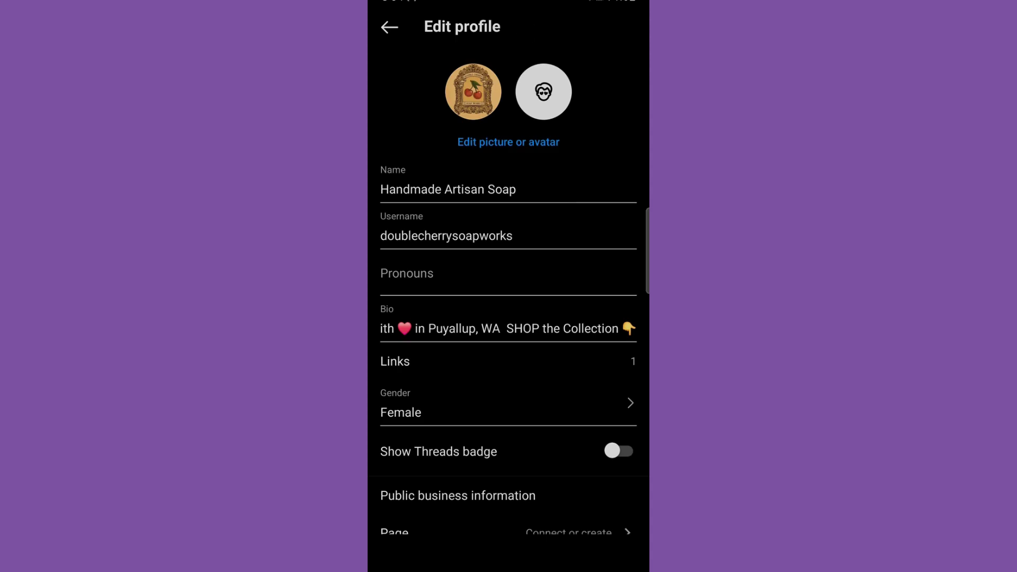
- Delete the three cherry emojis from the start of the bio and save it
{"action": "left_click_drag", "start_coordinate": [592, 272], "coordinate": [592, 210]}
{"action": "left_click", "coordinate": [531, 266]}
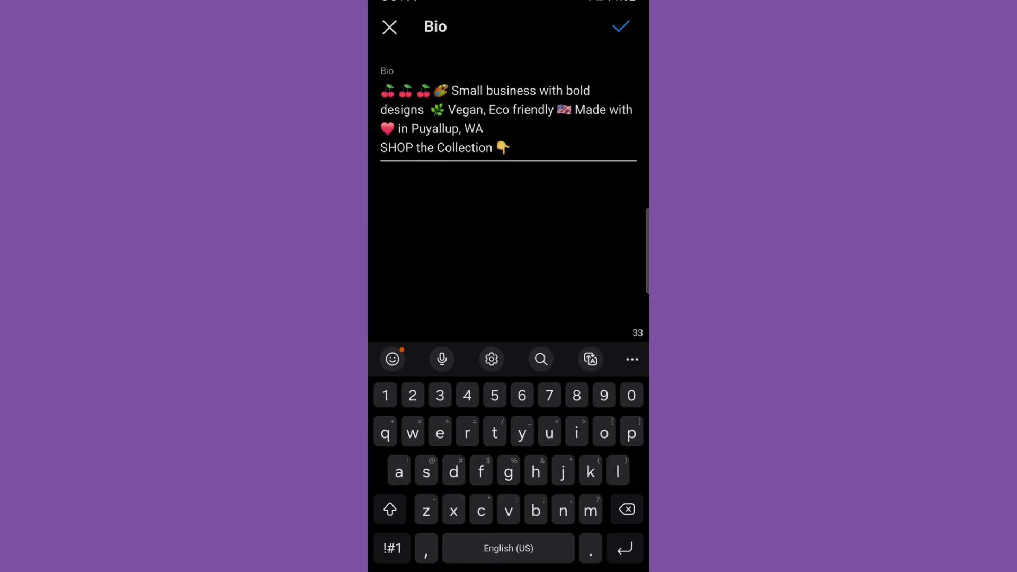
{"action": "left_click", "coordinate": [433, 90]}
{"action": "key", "text": "BackSpace"}
{"action": "key", "text": "BackSpace"}
{"action": "key", "text": "BackSpace"}
{"action": "key", "text": "BackSpace"}
{"action": "key", "text": "BackSpace"}
{"action": "key", "text": "BackSpace"}
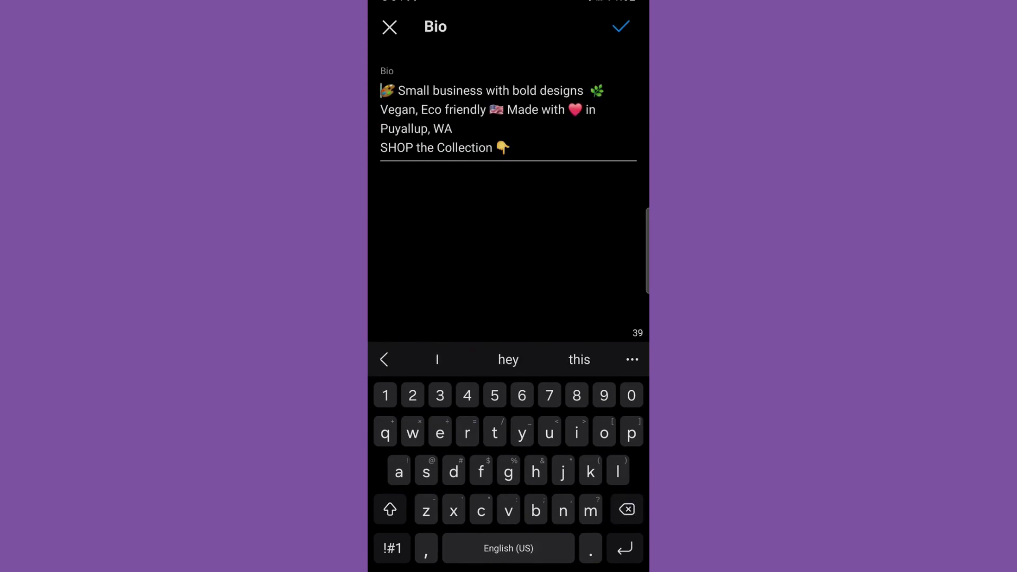
{"action": "key", "text": "Escape"}
{"action": "left_click", "coordinate": [620, 25]}
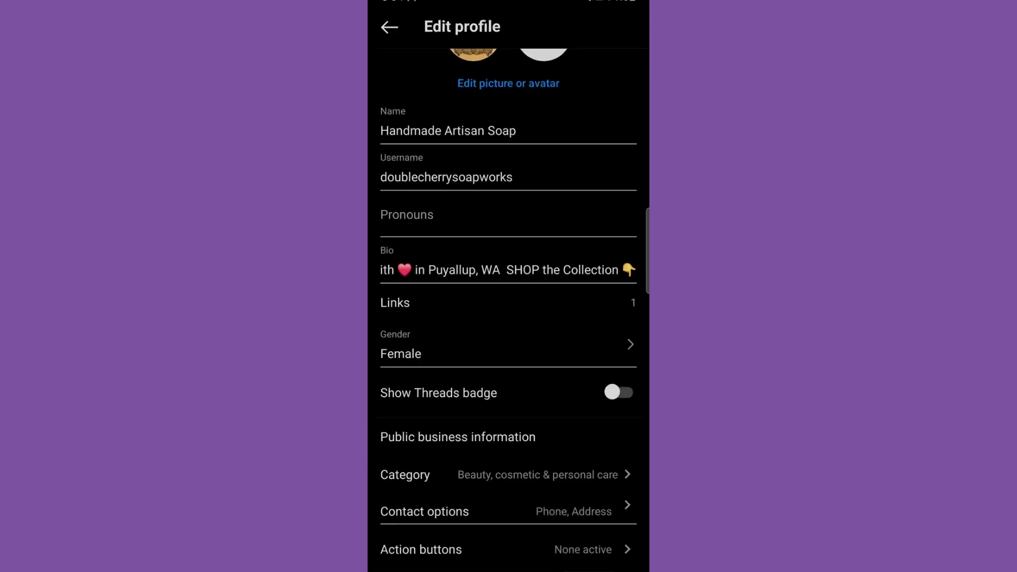
- Review the shop's website link under Links without changing it, then return to Edit profile
{"action": "left_click", "coordinate": [617, 270]}
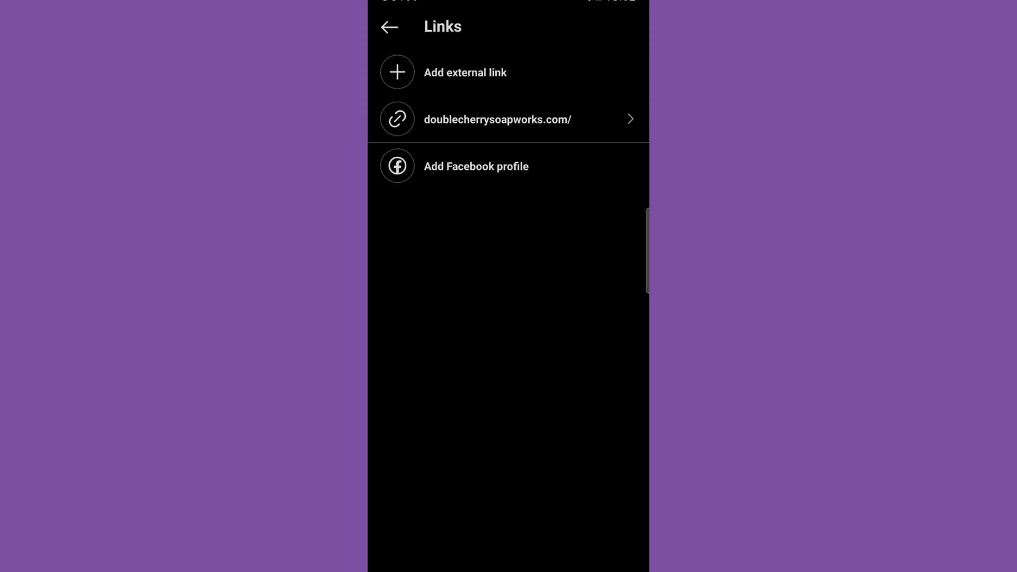
{"action": "left_click", "coordinate": [398, 72]}
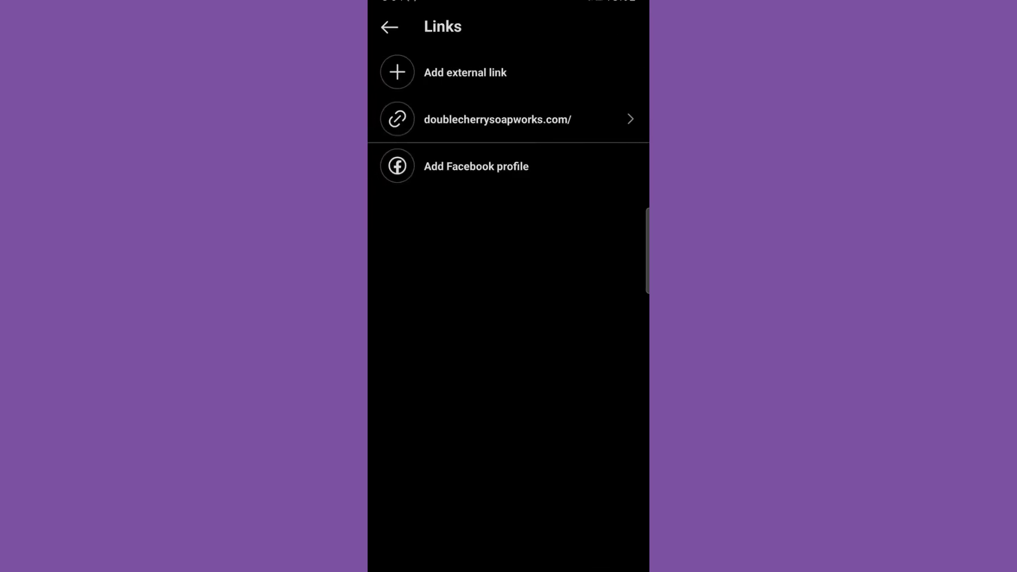
{"action": "left_click", "coordinate": [622, 119]}
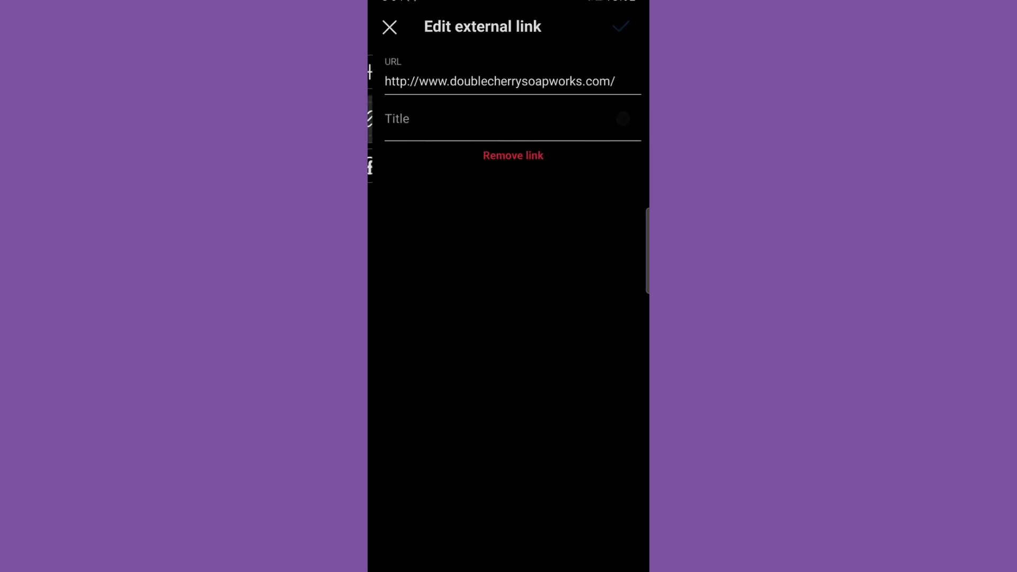
{"action": "key", "text": "Escape"}
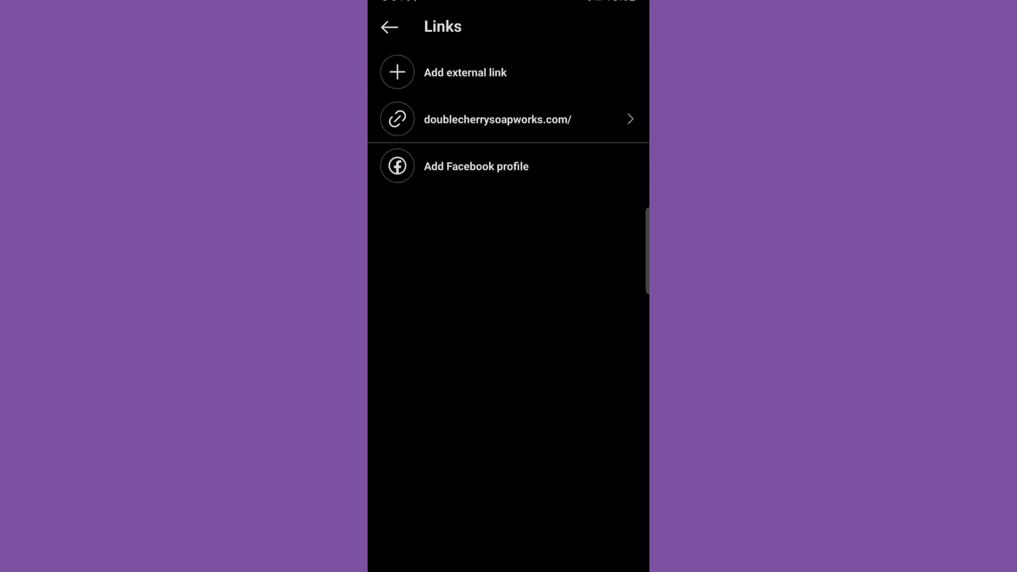
{"action": "key", "text": "Escape"}
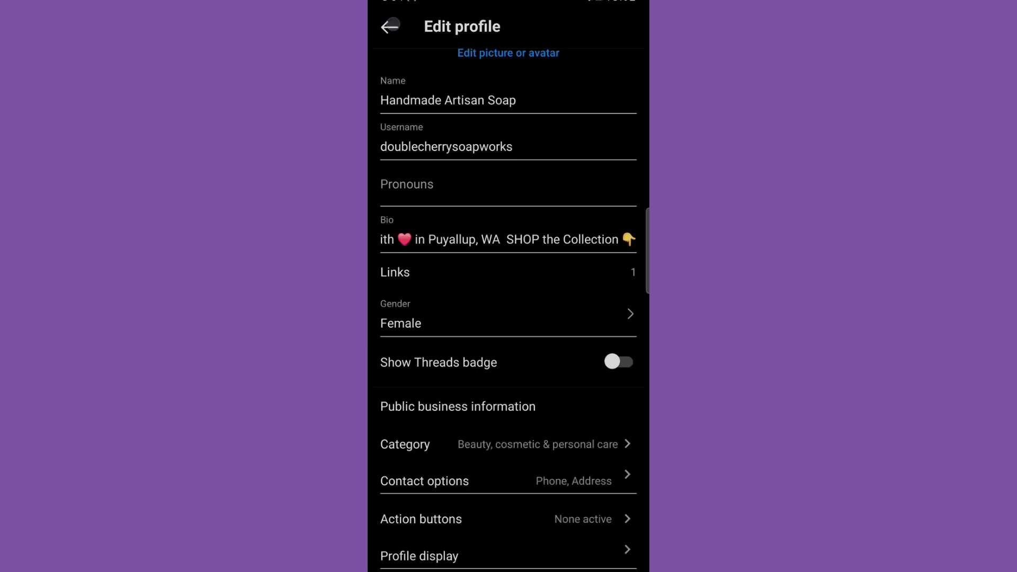
{"action": "scroll", "coordinate": [509, 318], "scroll_direction": "down", "scroll_amount": 3}
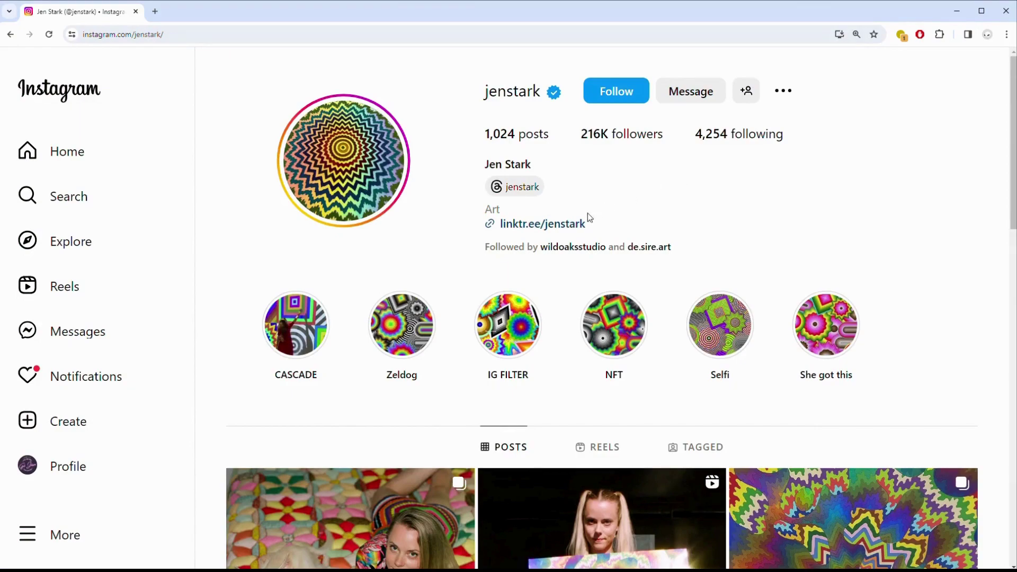
- Open the artist's Linktree link, then open the first photo post from the grid
{"action": "left_click", "coordinate": [549, 229]}
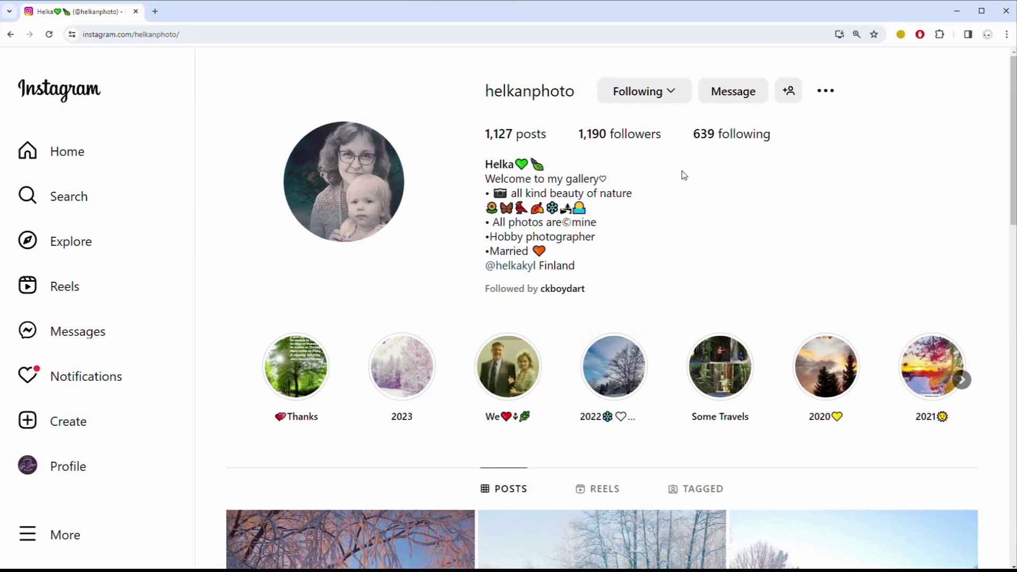
{"action": "scroll", "coordinate": [895, 190], "scroll_direction": "down", "scroll_amount": 6}
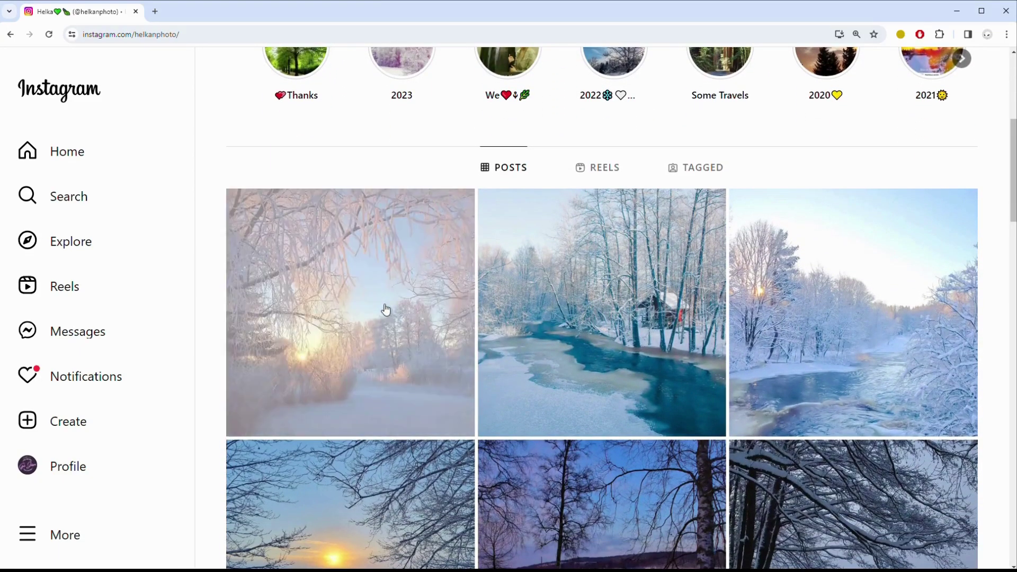
{"action": "left_click", "coordinate": [386, 310]}
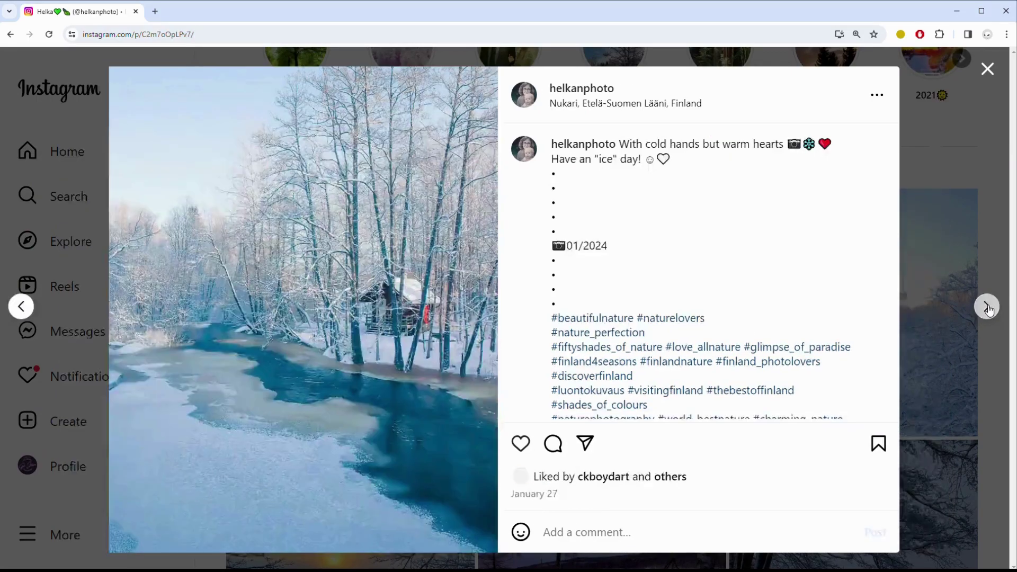
- Step through the posts, highlighting the 'Join the hunt for Mr. Frog' sentence and the Fun note paragraph
{"action": "left_click", "coordinate": [987, 307]}
{"action": "left_click", "coordinate": [987, 307]}
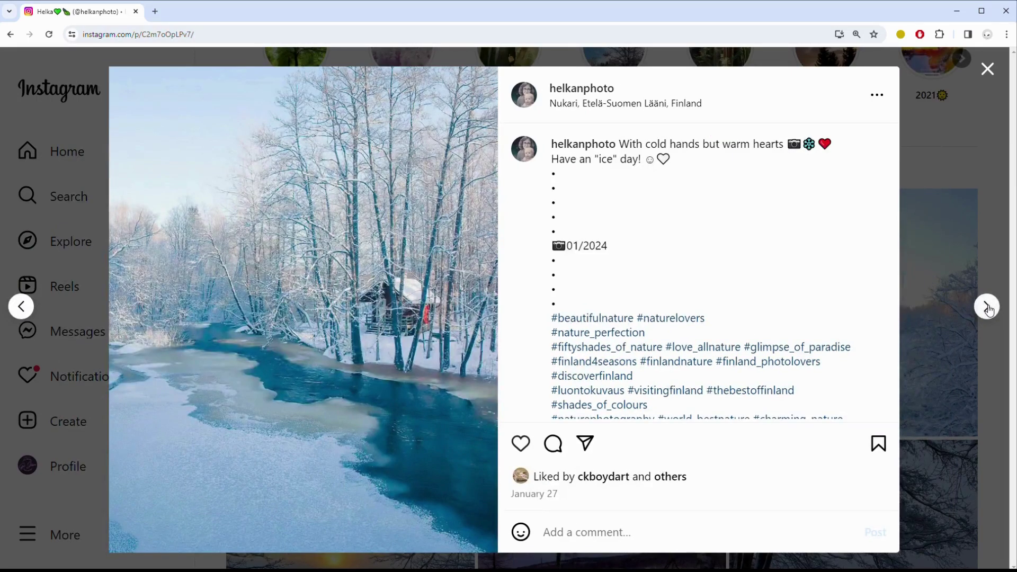
{"action": "left_click", "coordinate": [986, 307]}
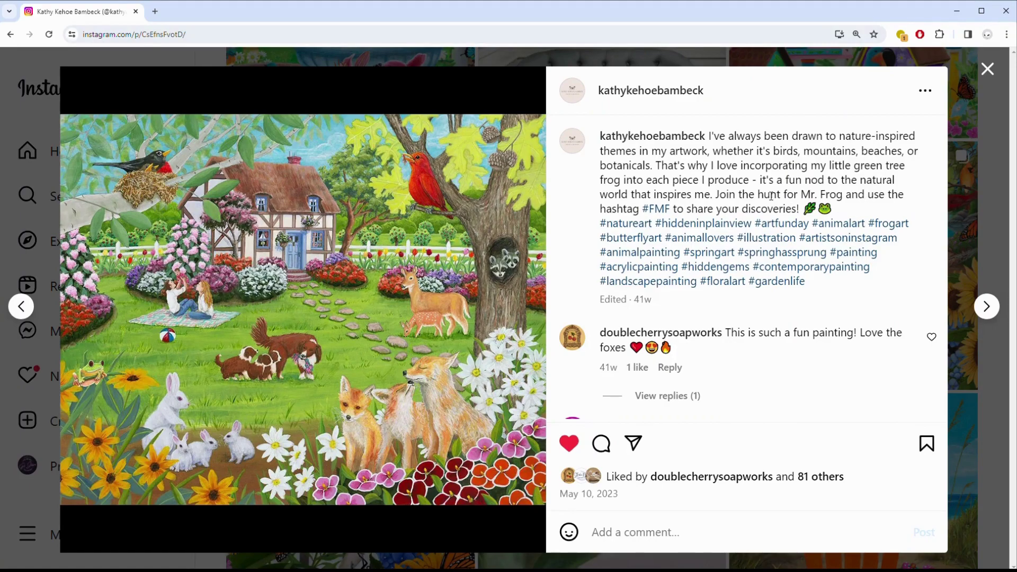
{"action": "left_click_drag", "start_coordinate": [720, 196], "coordinate": [839, 216]}
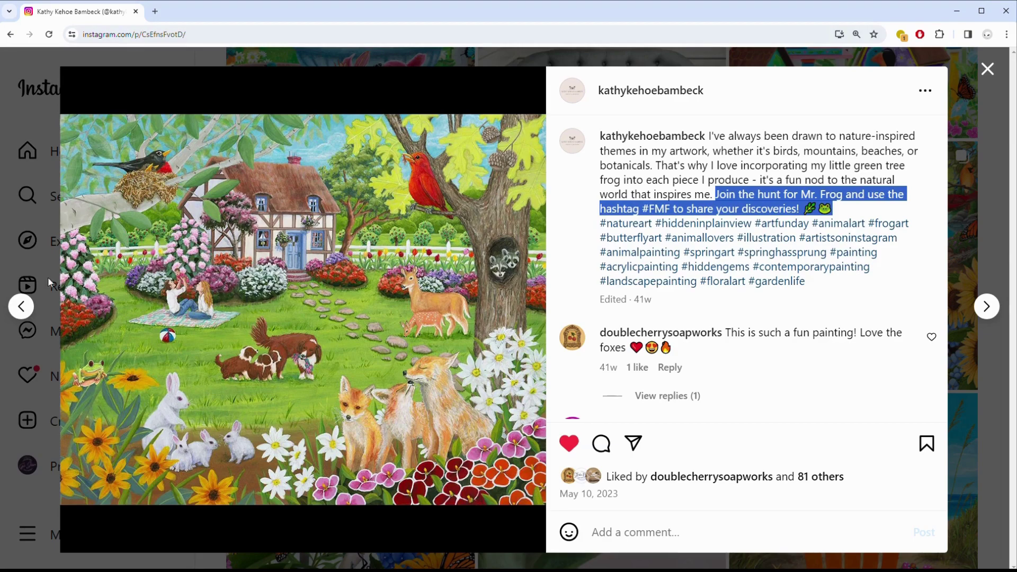
{"action": "left_click", "coordinate": [29, 314]}
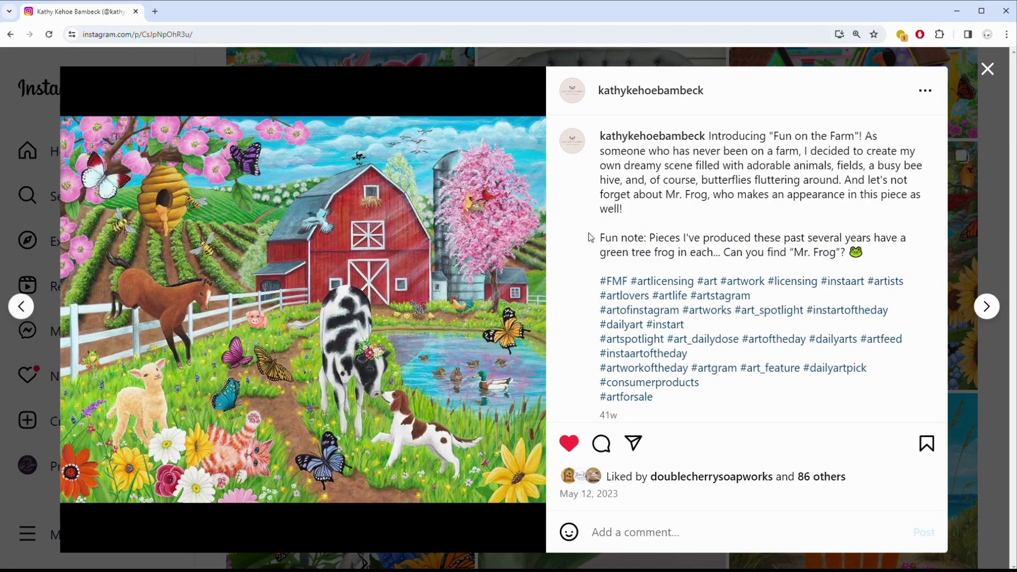
{"action": "left_click_drag", "start_coordinate": [862, 259], "coordinate": [615, 237]}
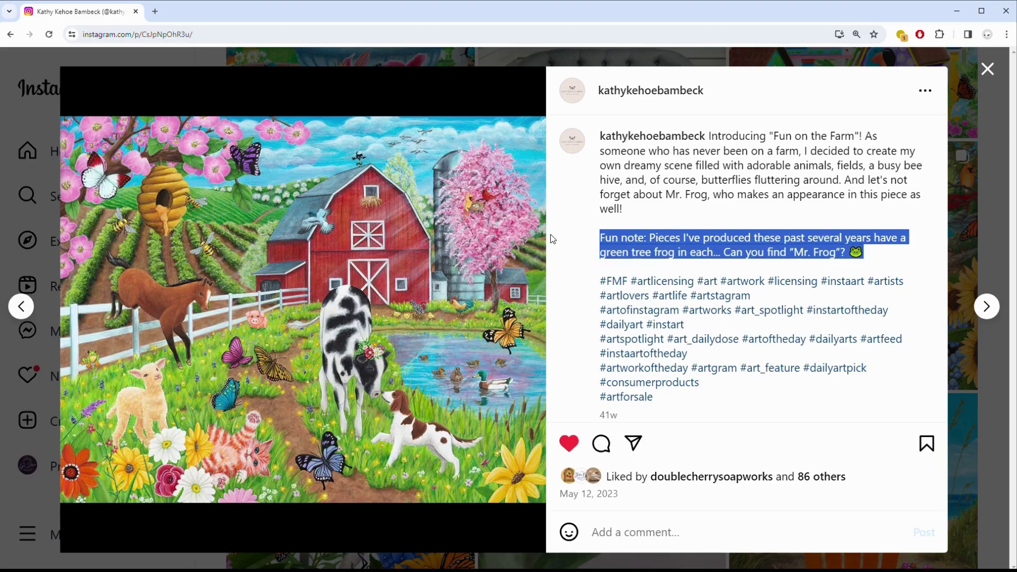
{"action": "left_click", "coordinate": [27, 310]}
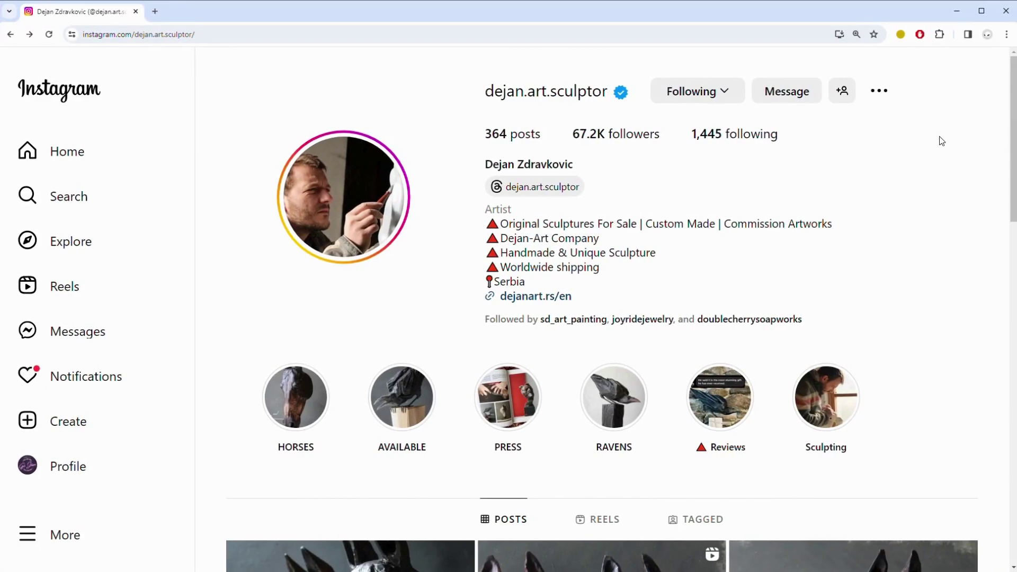
- Scroll the sculptor's profile to the HORSES, AVAILABLE, PRESS and RAVENS highlights row
{"action": "scroll", "coordinate": [941, 141], "scroll_direction": "down", "scroll_amount": 5}
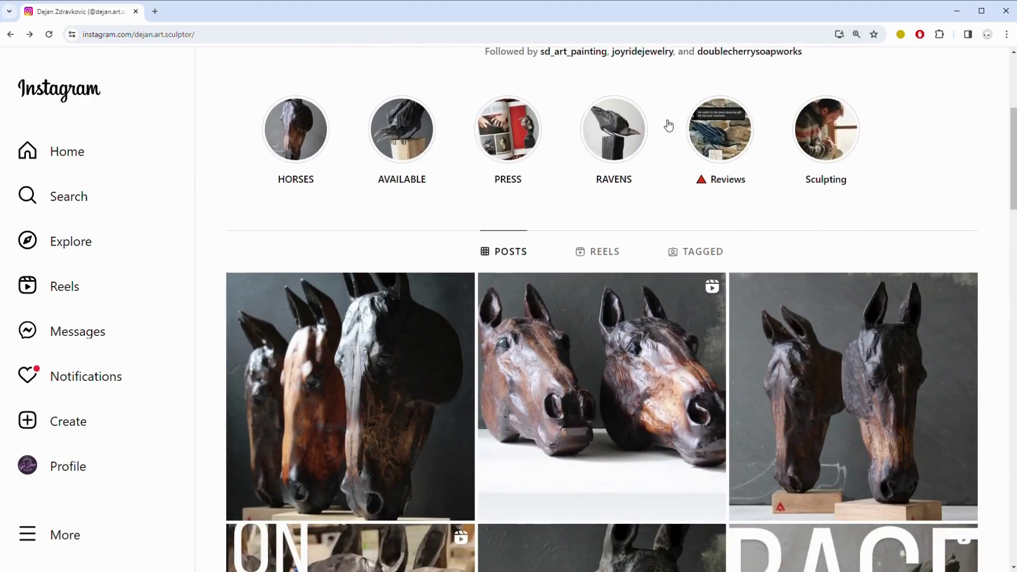
- View the HORSES highlight's price and Clydesdale slides, then AVAILABLE's raven and fiberglass slides, ending on RAVENS
{"action": "left_click", "coordinate": [292, 139]}
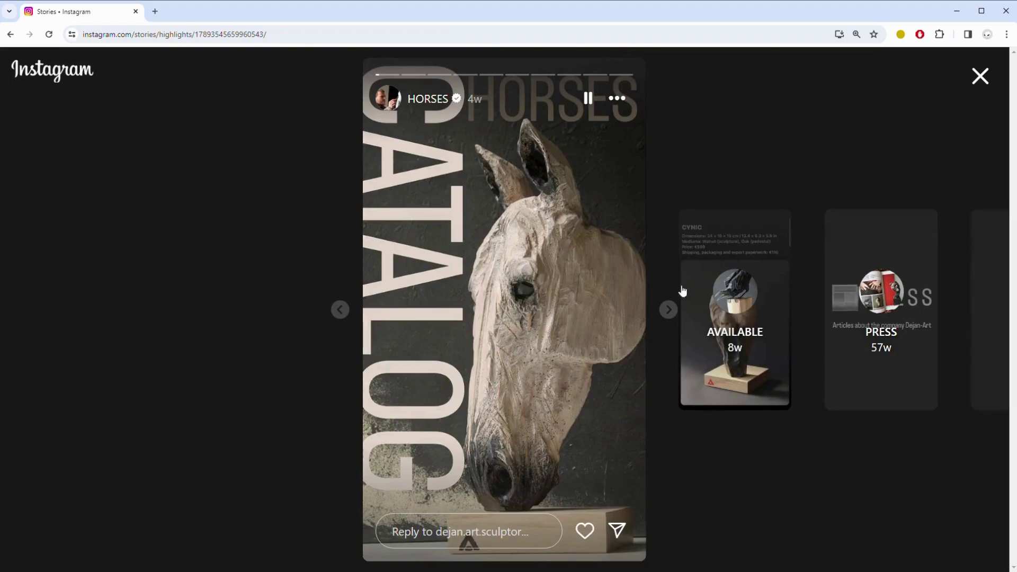
{"action": "left_click", "coordinate": [668, 310]}
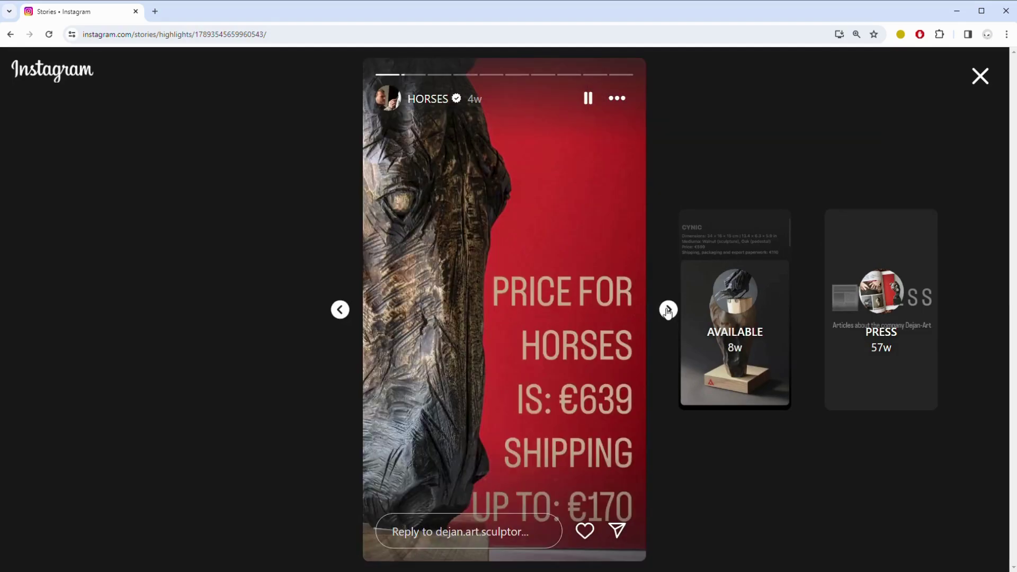
{"action": "left_click", "coordinate": [668, 310]}
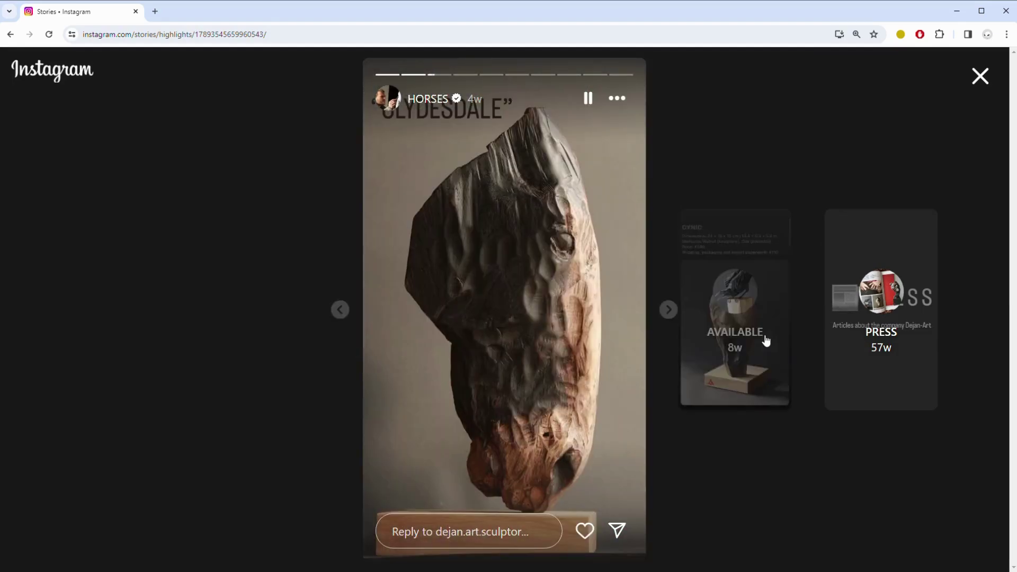
{"action": "left_click", "coordinate": [766, 341]}
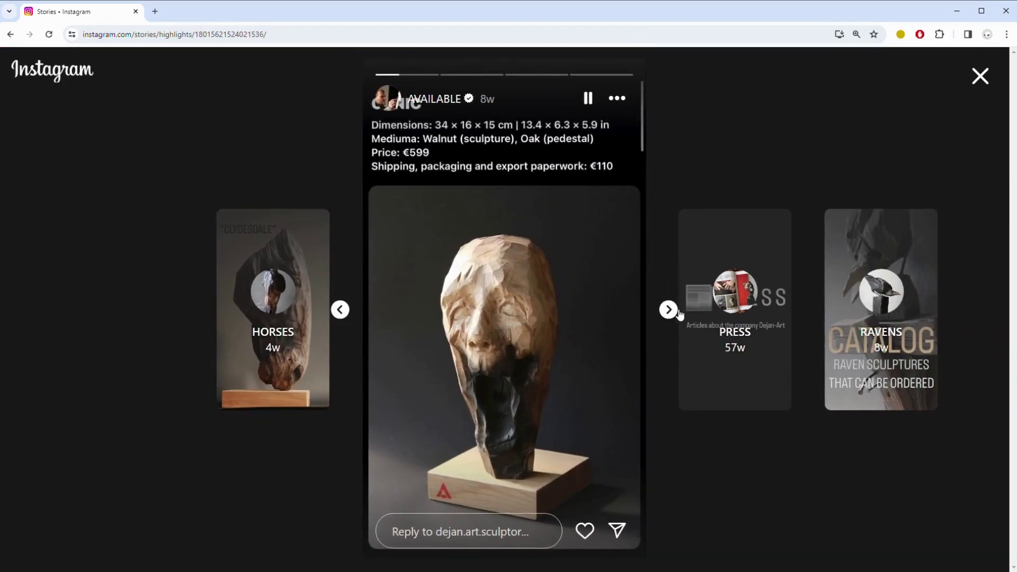
{"action": "left_click", "coordinate": [679, 312]}
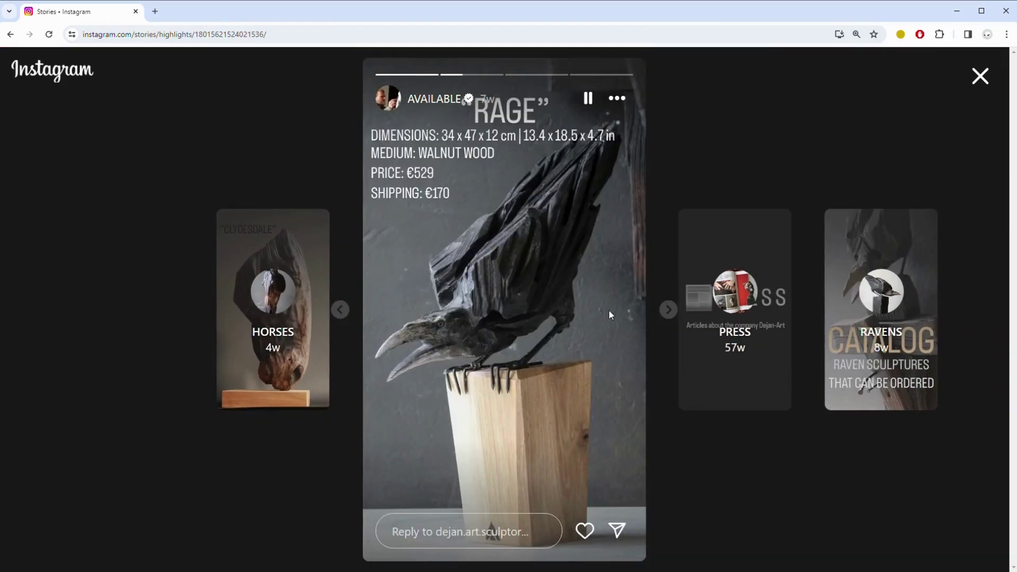
{"action": "left_click", "coordinate": [668, 311]}
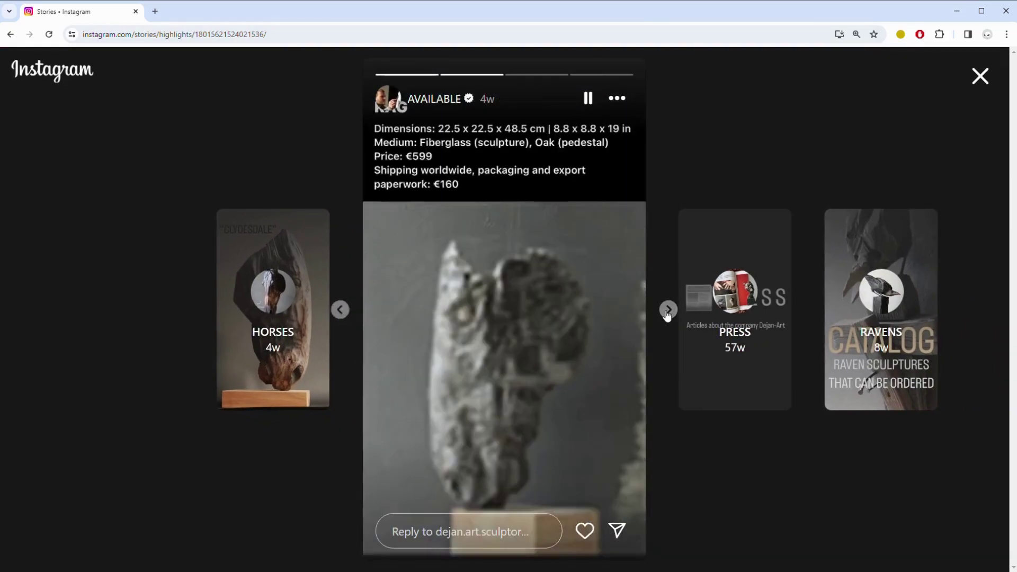
{"action": "left_click", "coordinate": [858, 347]}
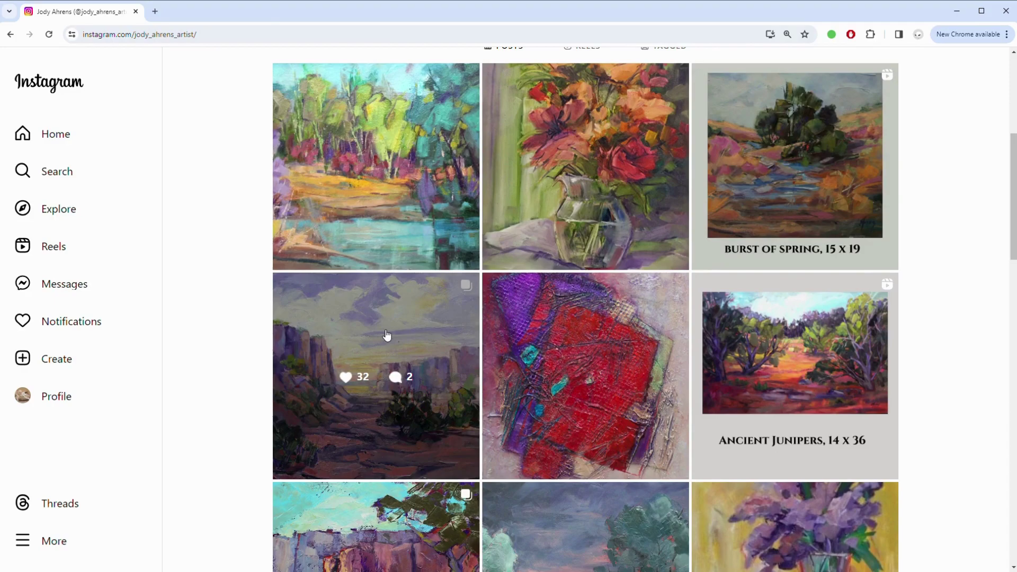
- Open the canyon landscape painting from the painter's post grid in the post viewer
{"action": "left_click", "coordinate": [385, 335]}
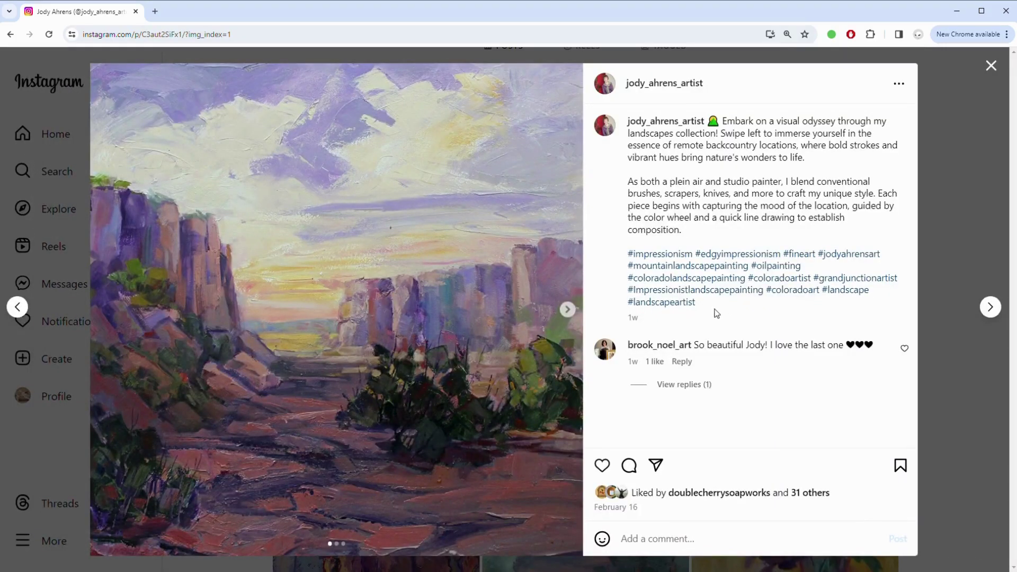
- Flip through the canyon carousel's three images, then move past the red abstract and Ancient Junipers posts
{"action": "left_click", "coordinate": [567, 309]}
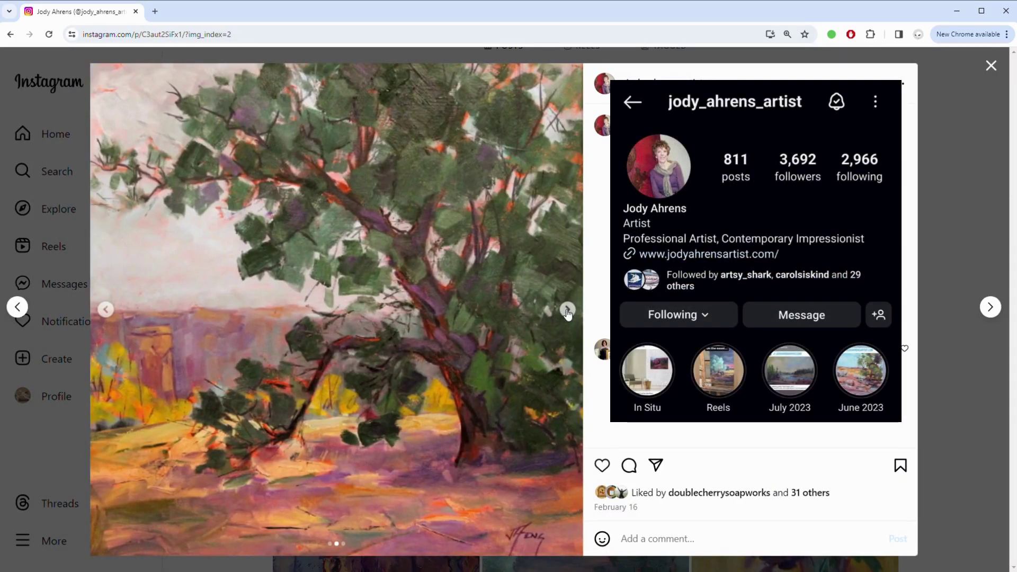
{"action": "left_click", "coordinate": [567, 309]}
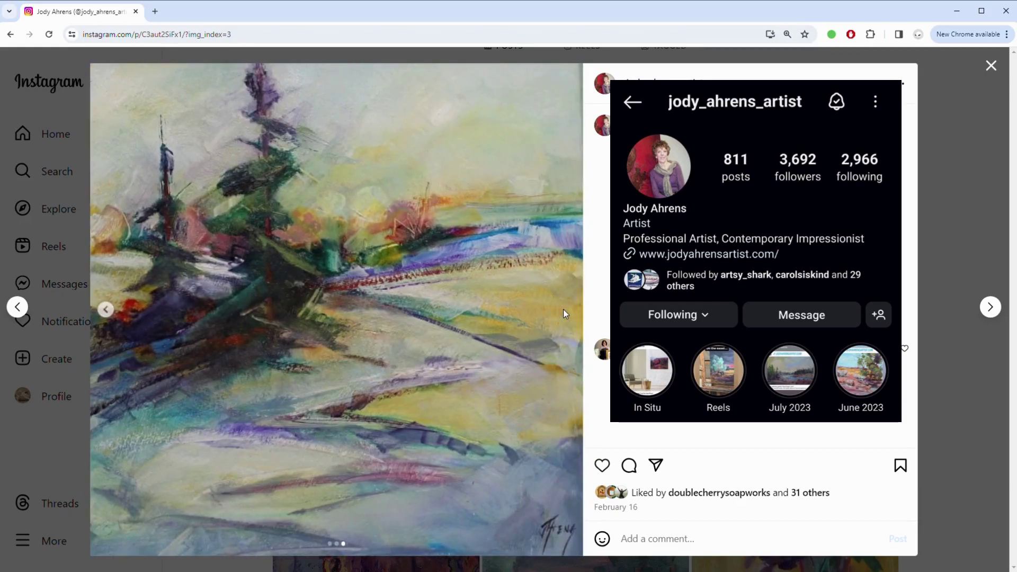
{"action": "key", "text": "Right"}
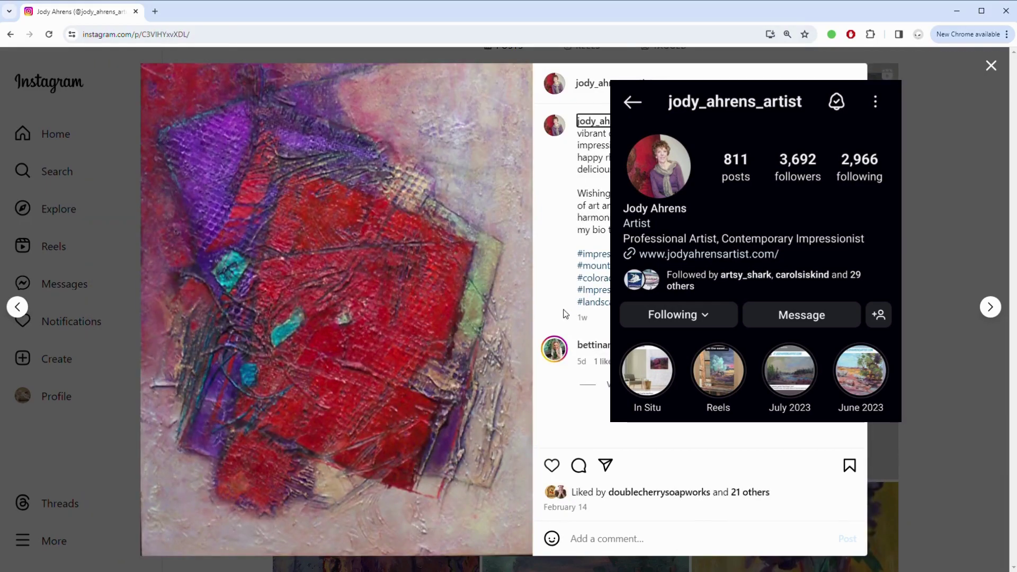
{"action": "key", "text": "Right"}
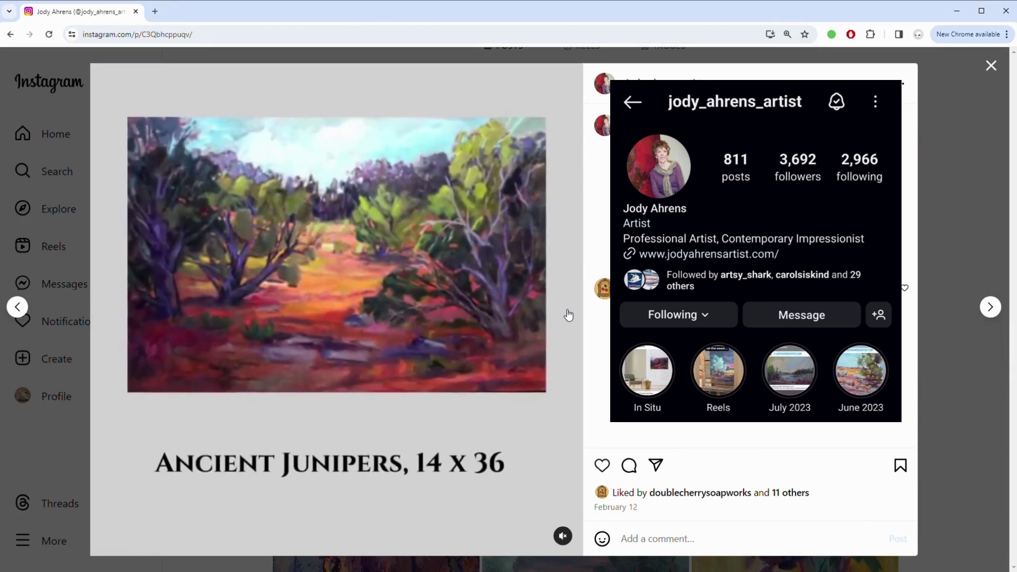
{"action": "key", "text": "Right"}
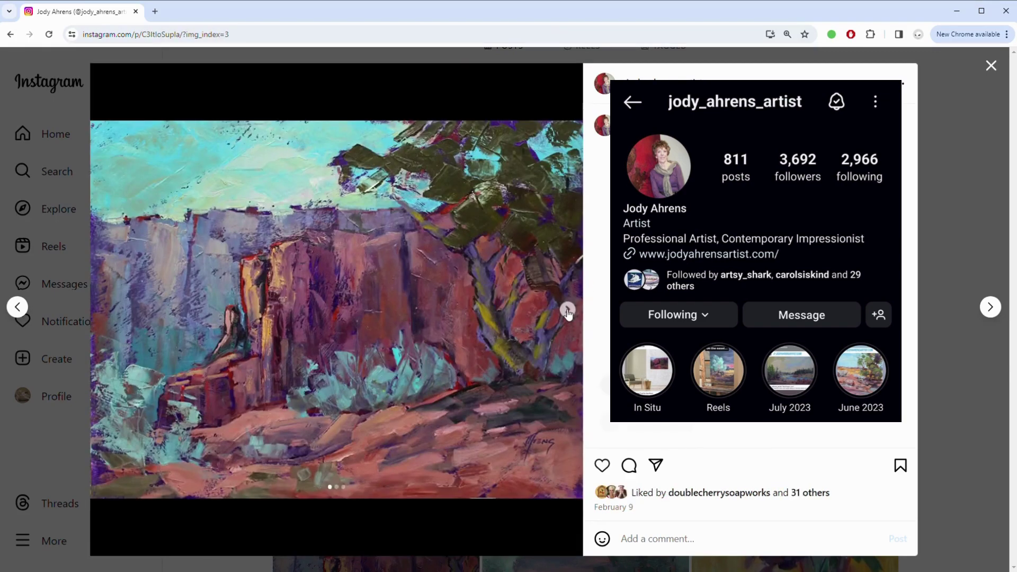
- Browse the next carousel's images, like the tree painting post, and advance to the lilac still life
{"action": "left_click", "coordinate": [568, 311]}
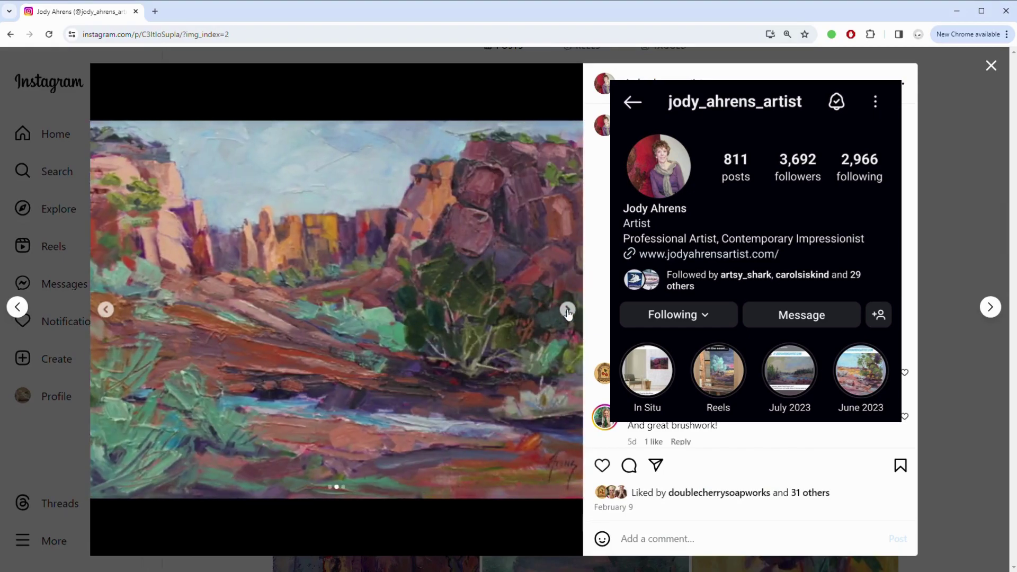
{"action": "left_click", "coordinate": [568, 311]}
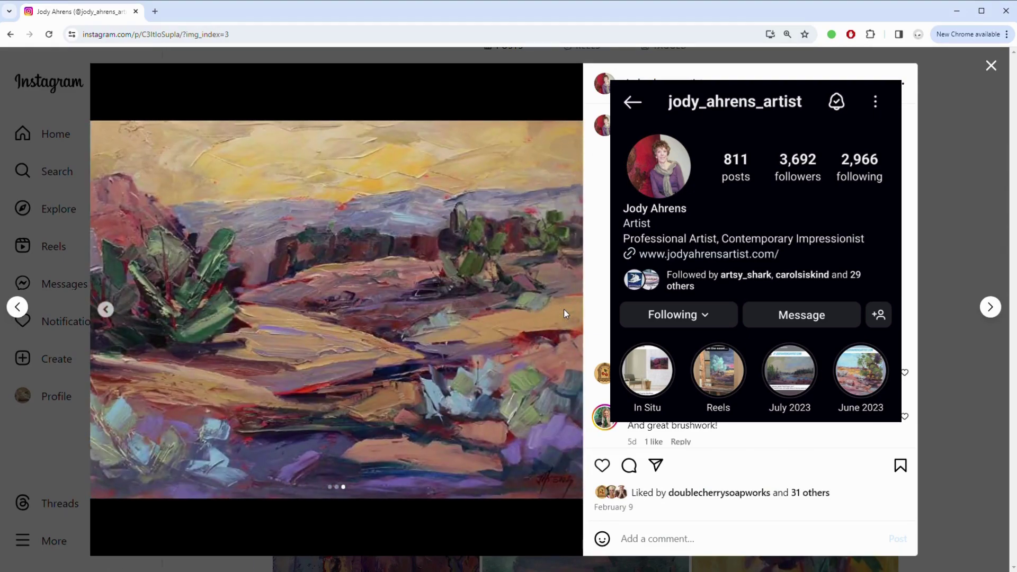
{"action": "key", "text": "Right"}
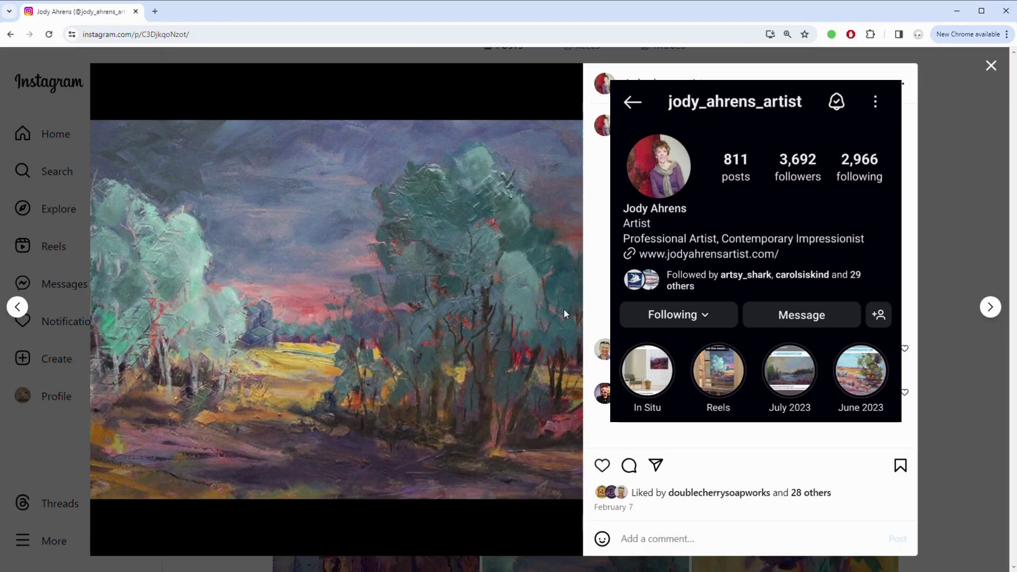
{"action": "left_click", "coordinate": [600, 464]}
{"action": "key", "text": "Right"}
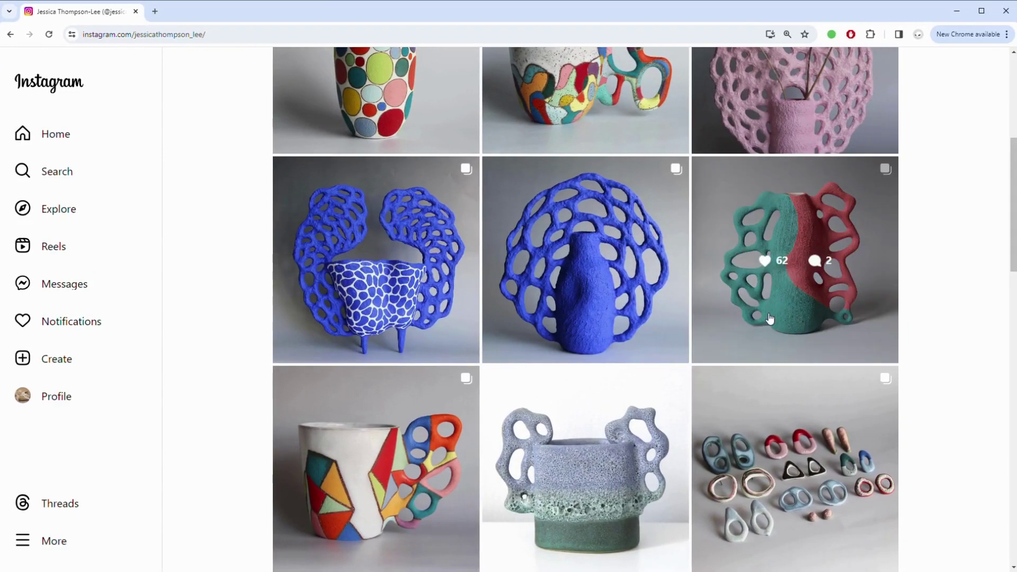
- Open the teal and red vase post and page through its images and the multicolour mug's images
{"action": "left_click", "coordinate": [768, 317]}
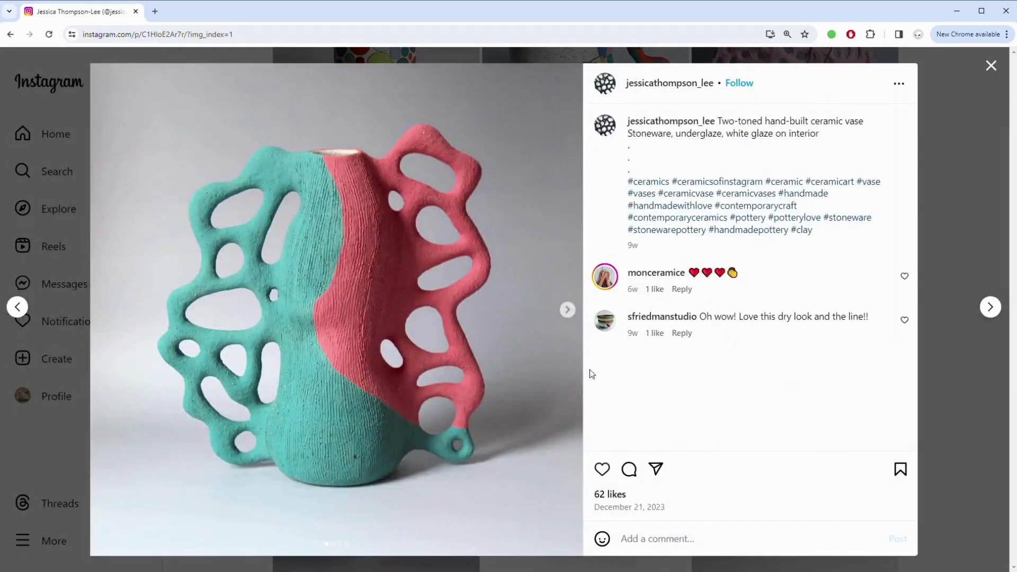
{"action": "left_click", "coordinate": [571, 316]}
{"action": "left_click", "coordinate": [571, 315]}
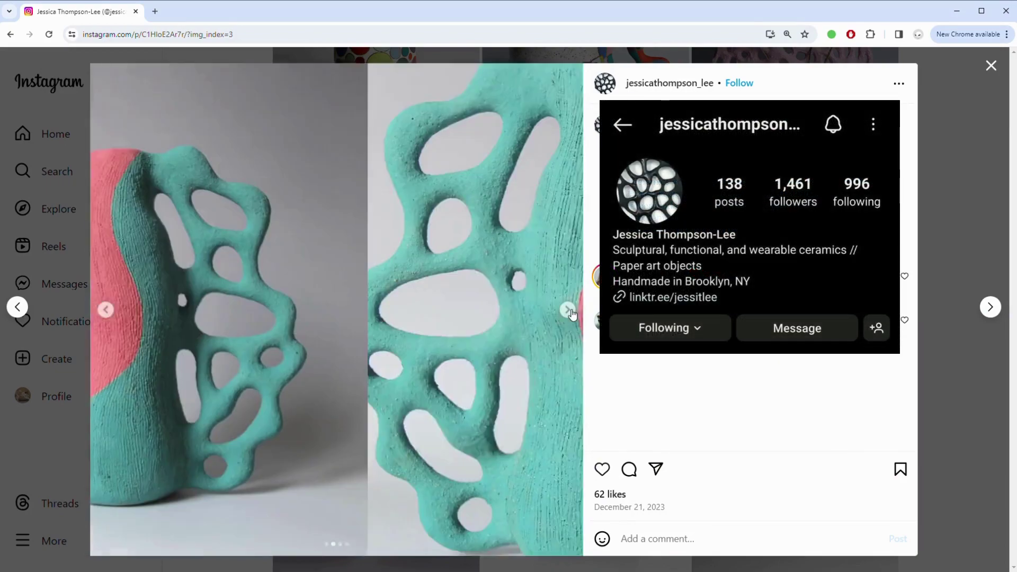
{"action": "left_click", "coordinate": [571, 315]}
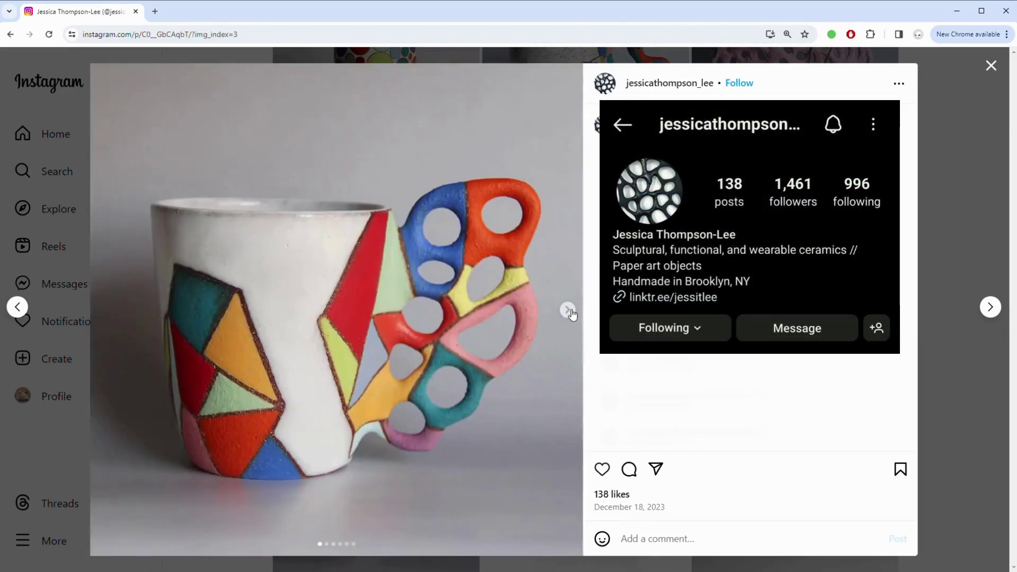
{"action": "left_click", "coordinate": [568, 310]}
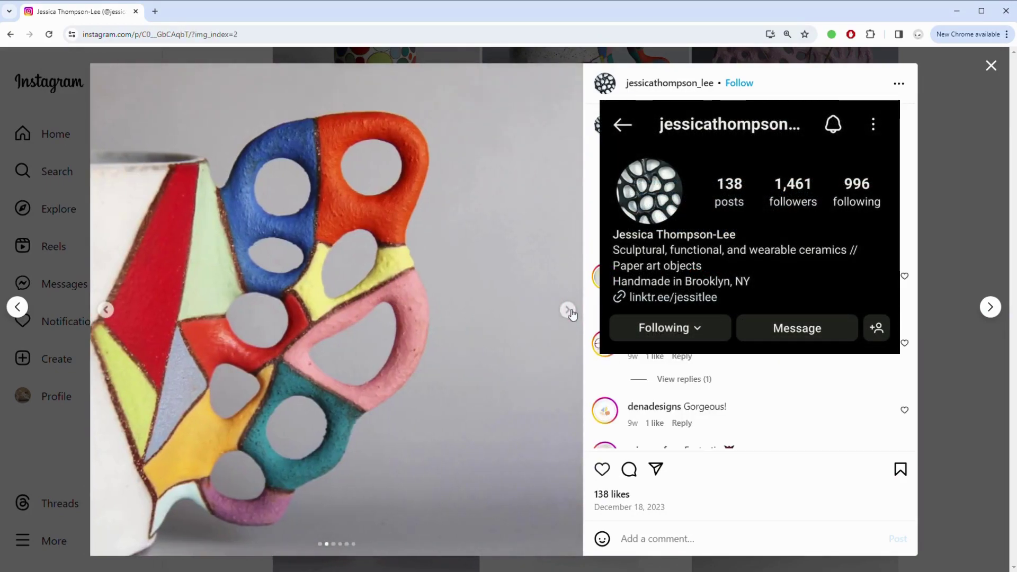
{"action": "left_click", "coordinate": [571, 314]}
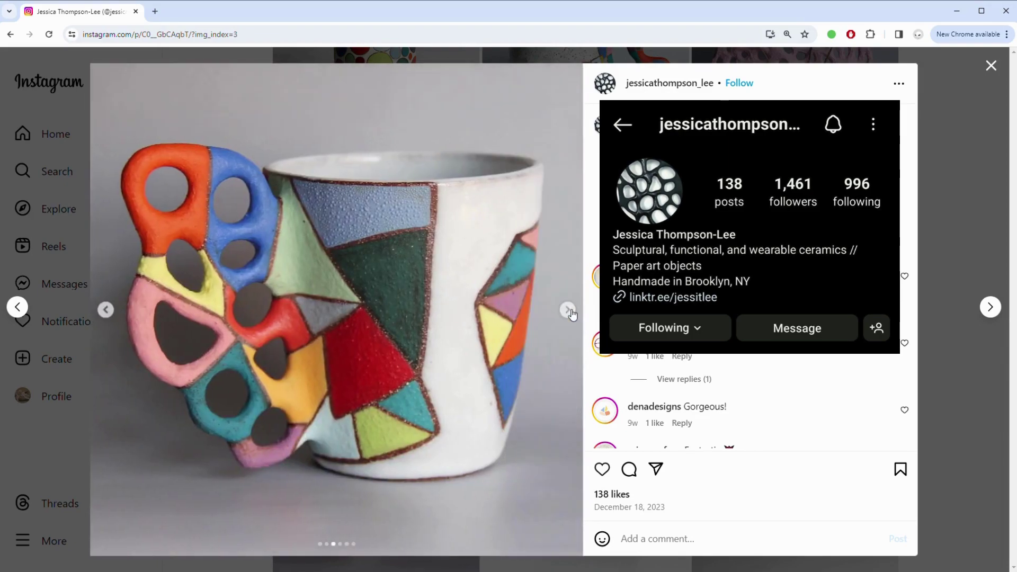
- Continue past the blue-green vase, earrings, blue mug and red vase to the white porcelain vase
{"action": "left_click", "coordinate": [571, 315]}
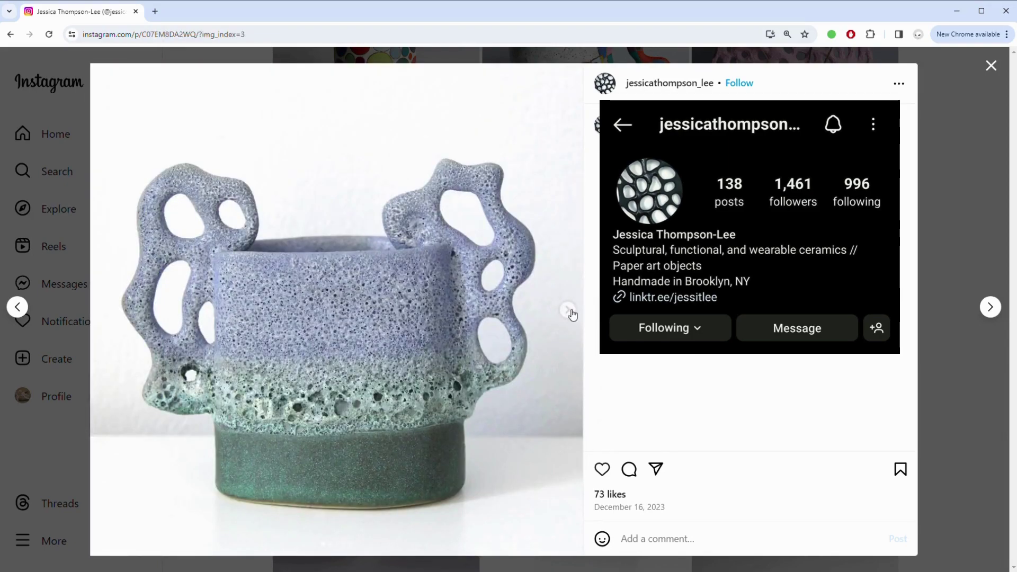
{"action": "left_click", "coordinate": [571, 315]}
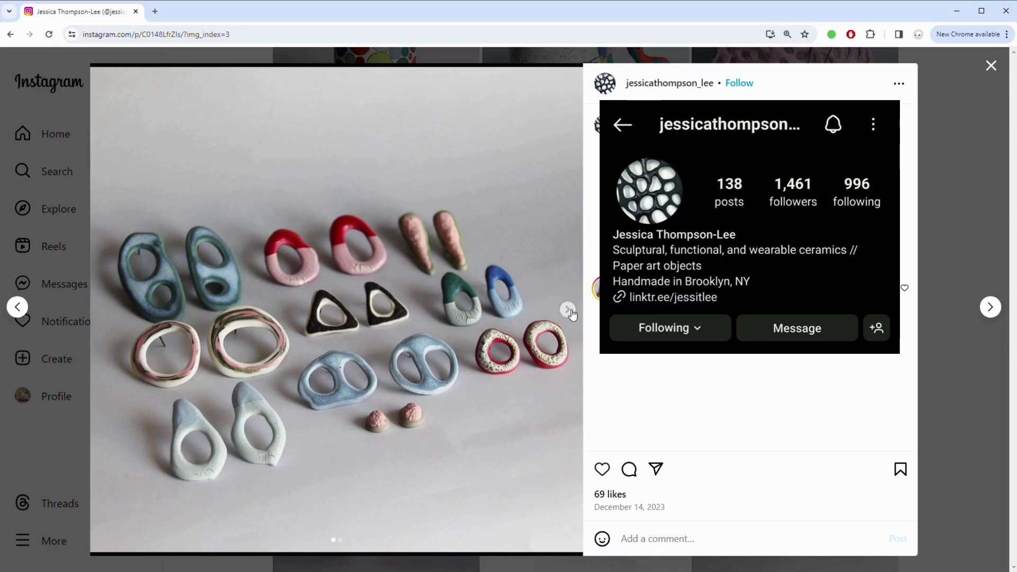
{"action": "left_click", "coordinate": [569, 311]}
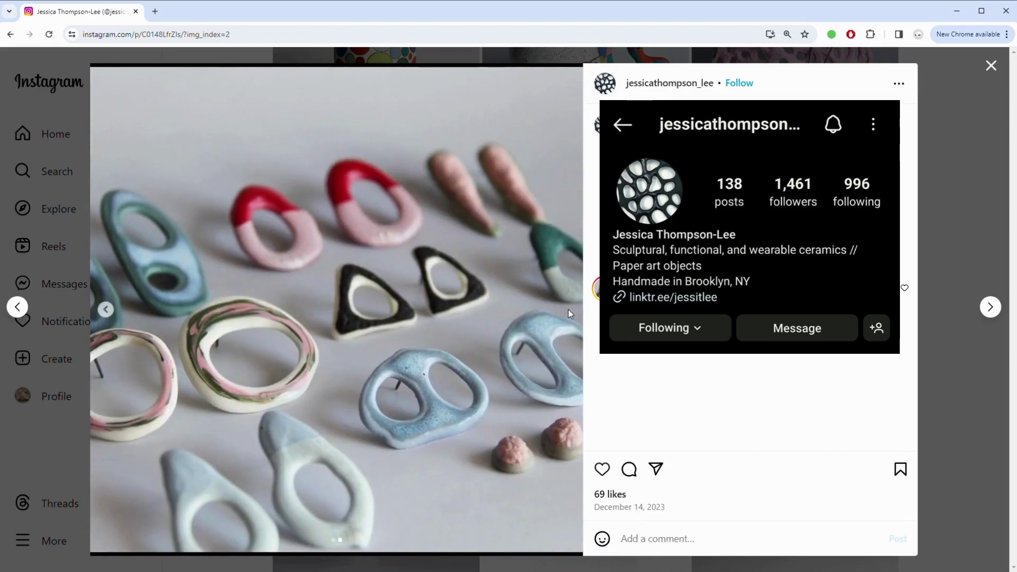
{"action": "left_click", "coordinate": [568, 309]}
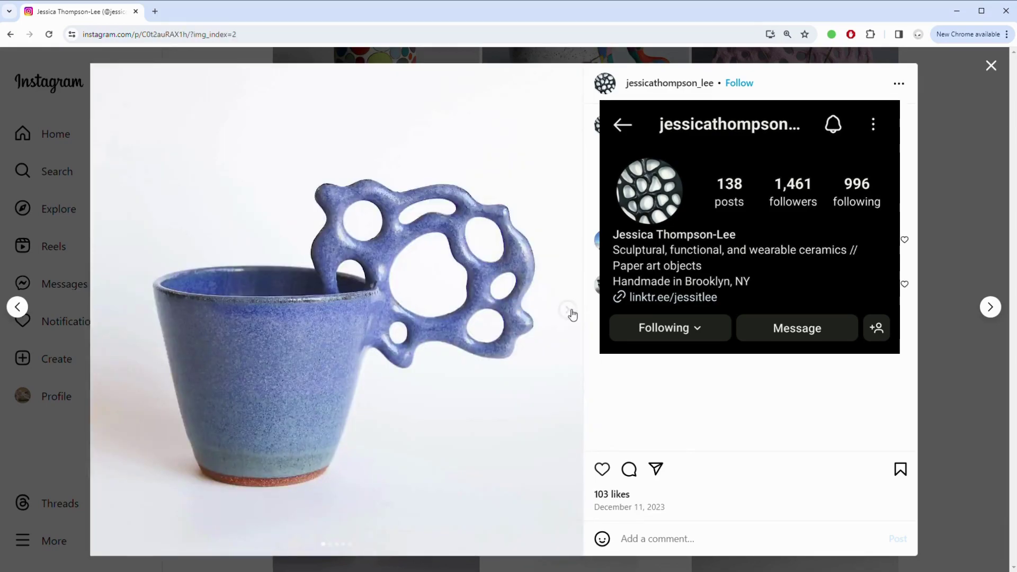
{"action": "left_click", "coordinate": [570, 312]}
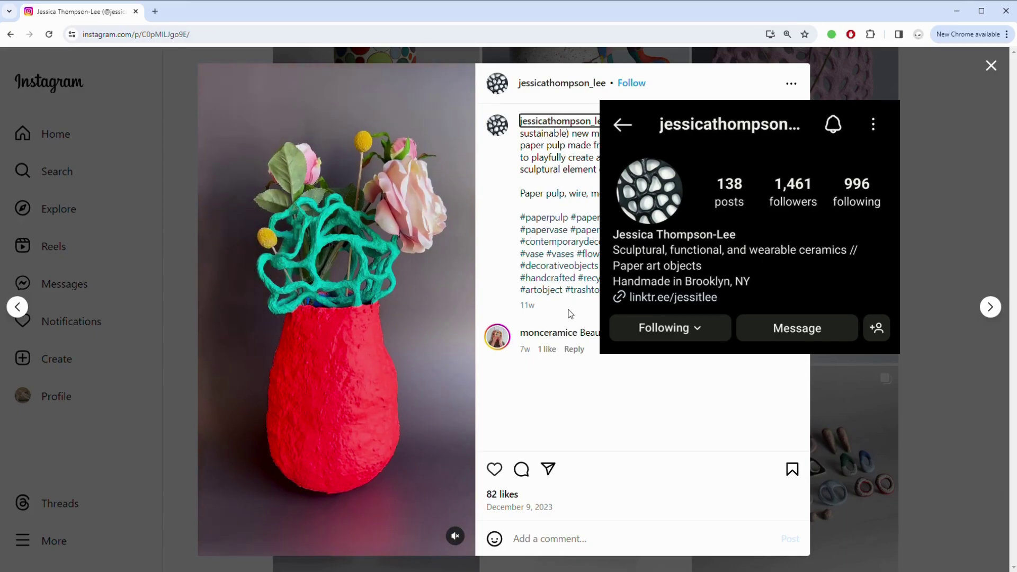
{"action": "key", "text": "Right"}
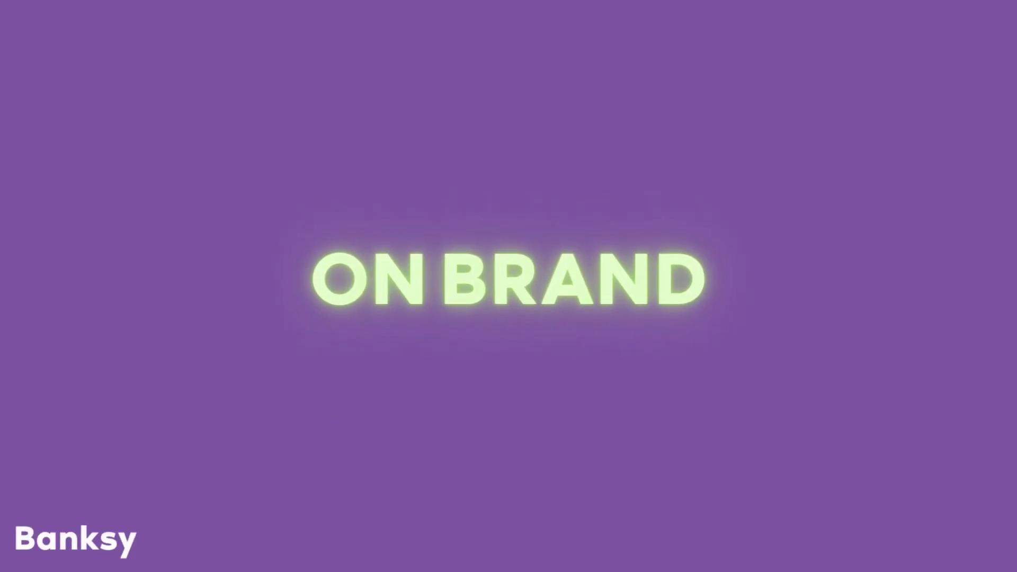
- Finish the stop-sign carousel, then view the Cut & Run video, Art Show poster and house photos
{"action": "left_click", "coordinate": [567, 304]}
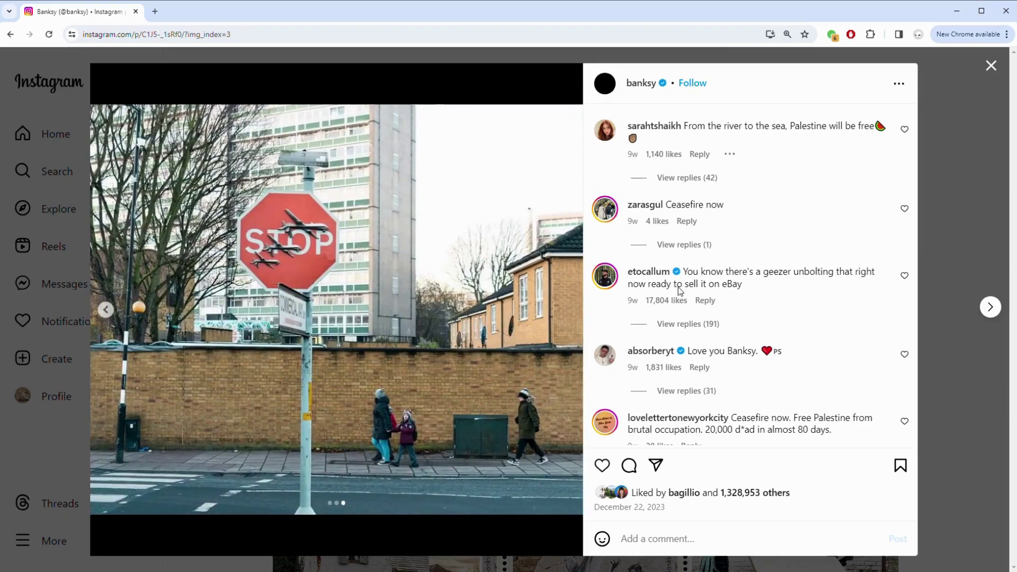
{"action": "left_click", "coordinate": [990, 307]}
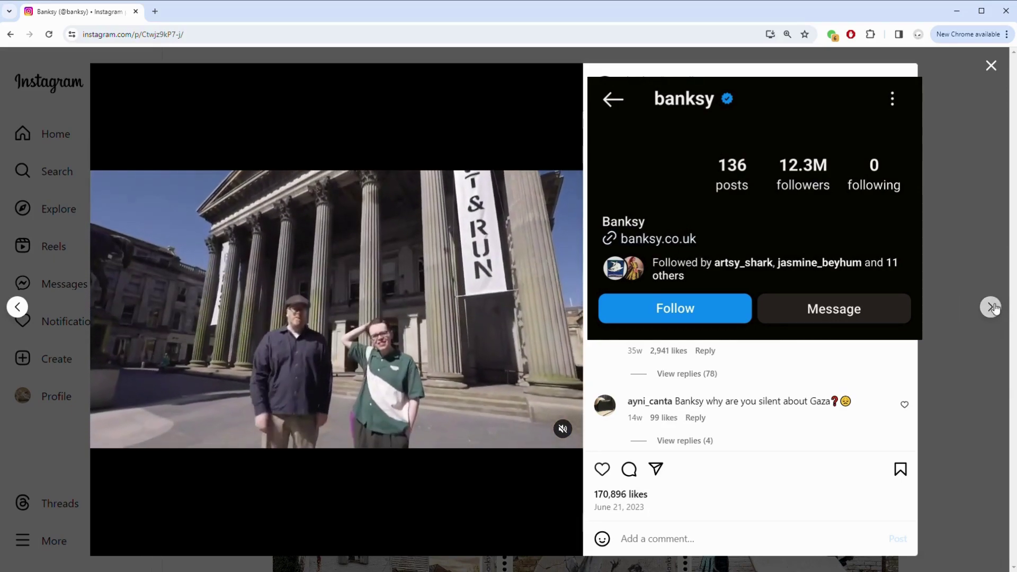
{"action": "left_click", "coordinate": [991, 308]}
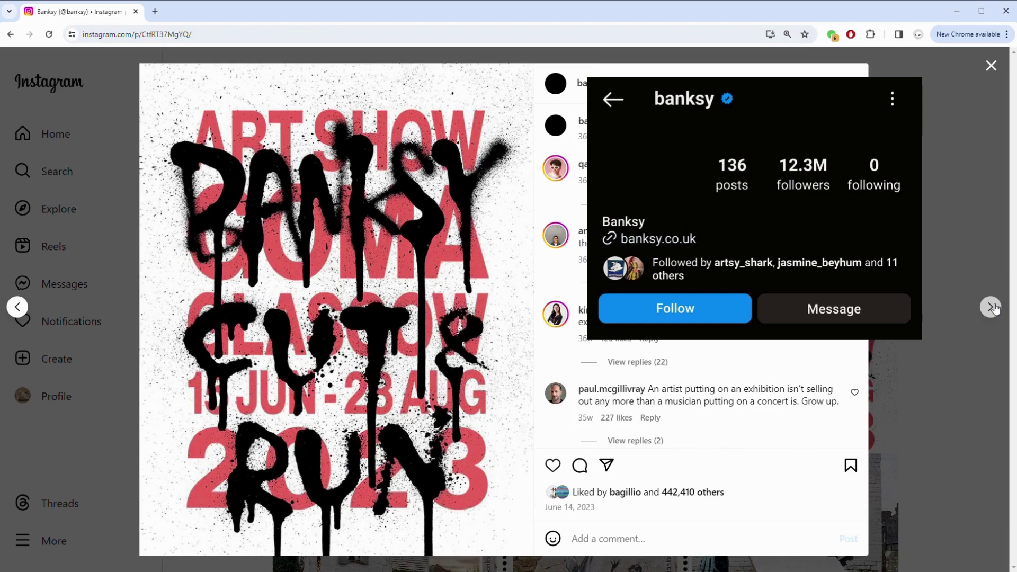
{"action": "left_click", "coordinate": [991, 307]}
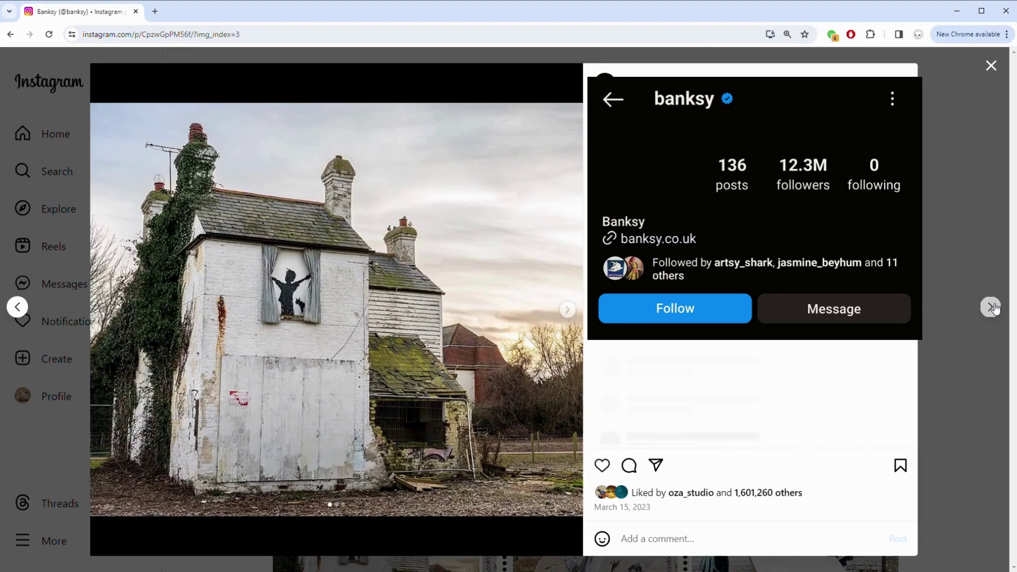
{"action": "left_click", "coordinate": [567, 309]}
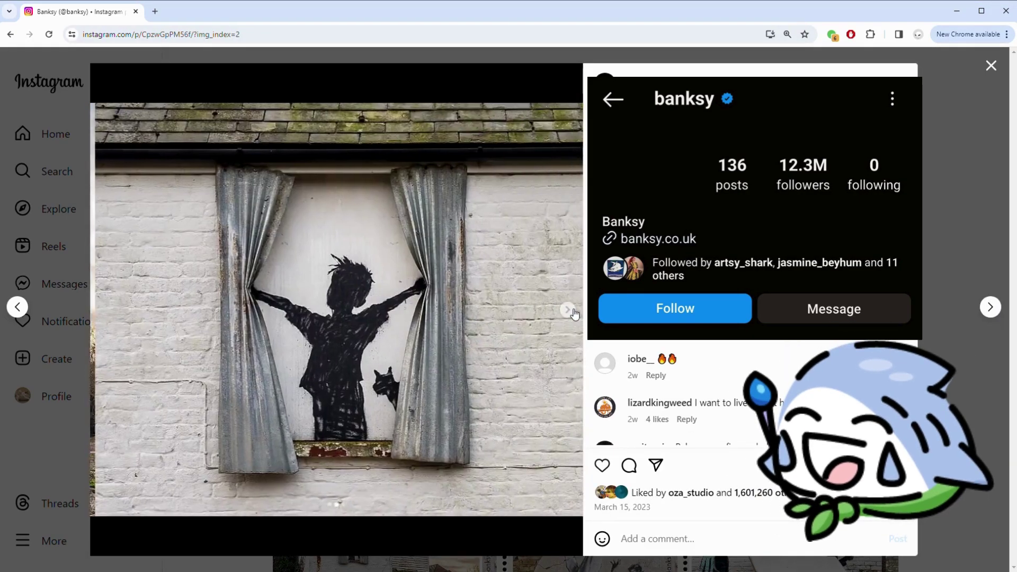
{"action": "left_click", "coordinate": [567, 310]}
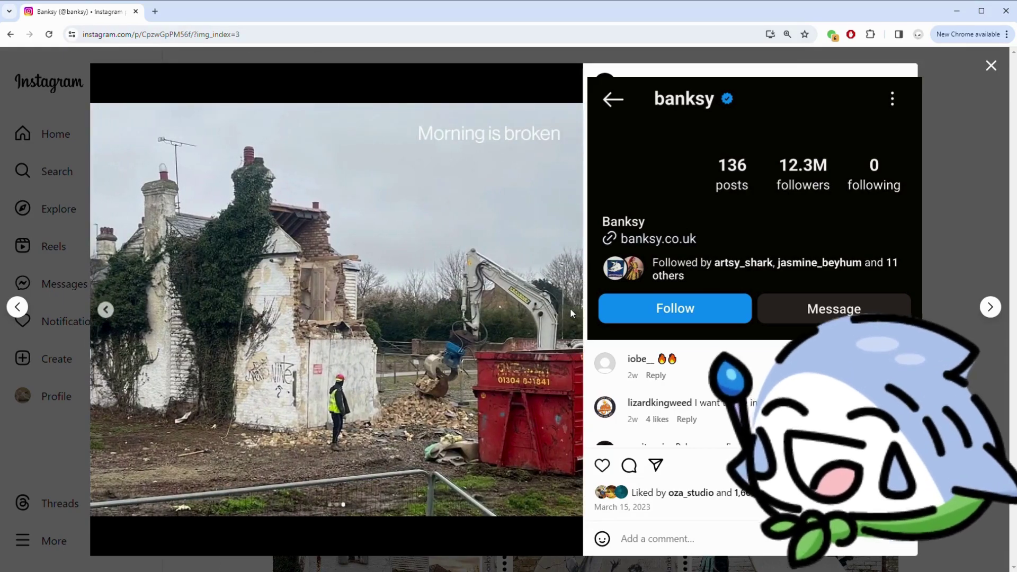
- Browse the Ukraine judo, woman mural and FRAGILE rat posts, on to the November 2022 video and gymnast
{"action": "key", "text": "Right"}
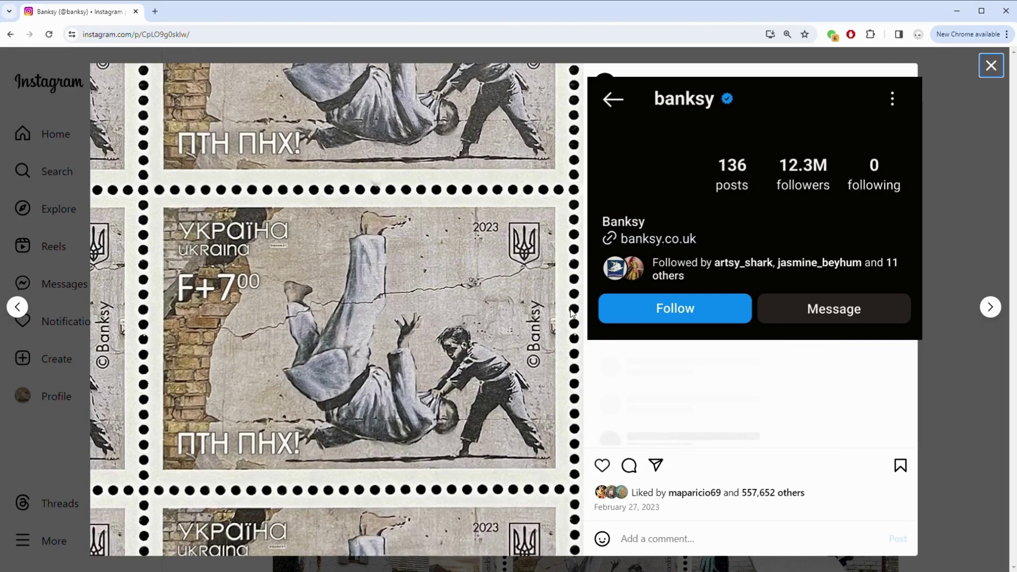
{"action": "key", "text": "Right"}
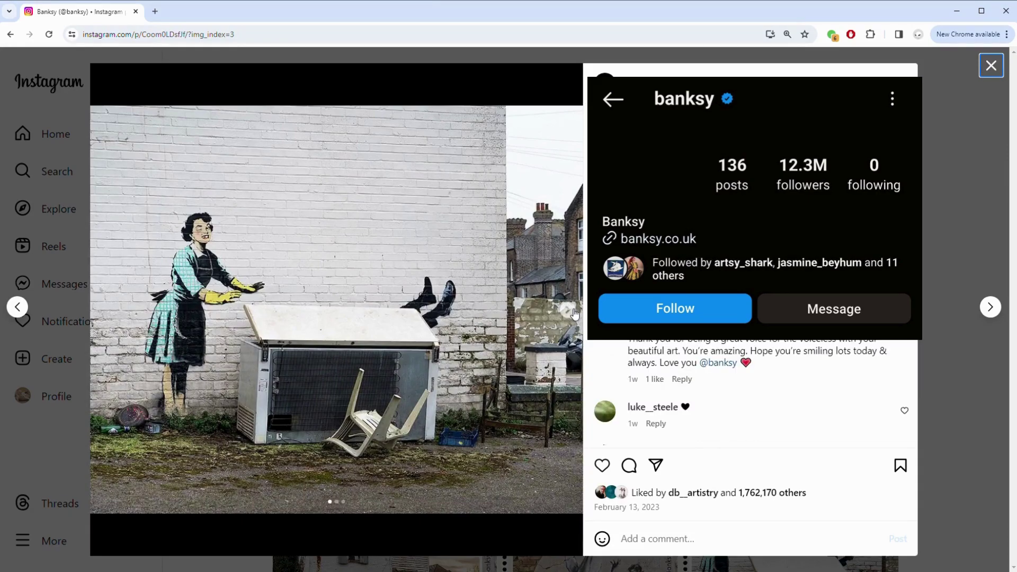
{"action": "left_click", "coordinate": [573, 312]}
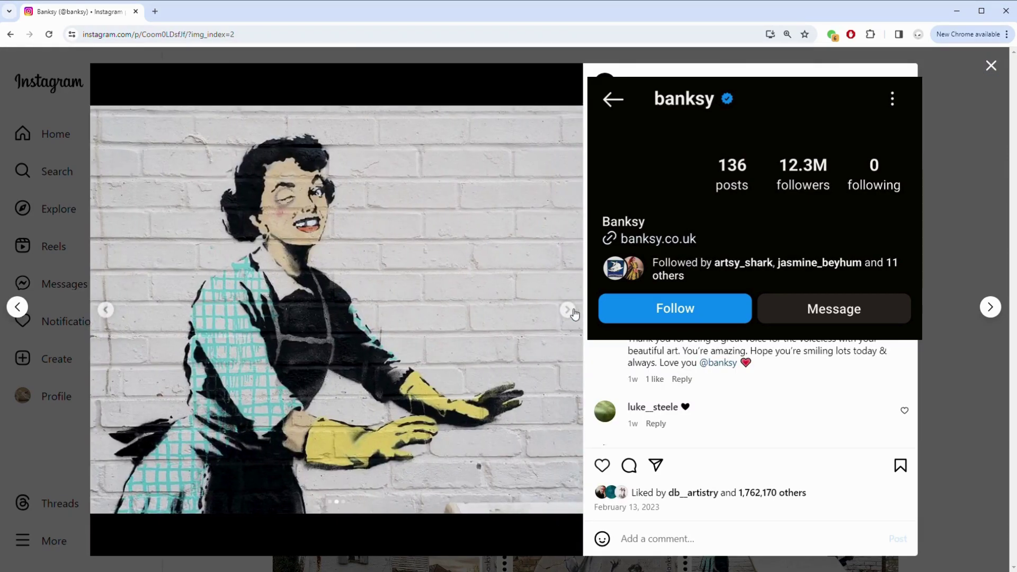
{"action": "left_click", "coordinate": [574, 312]}
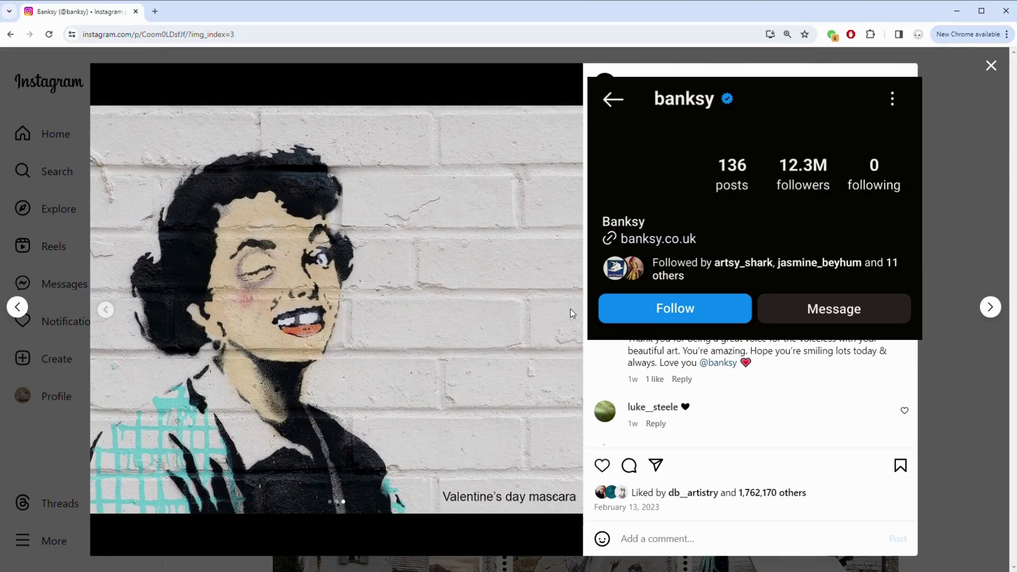
{"action": "key", "text": "Right"}
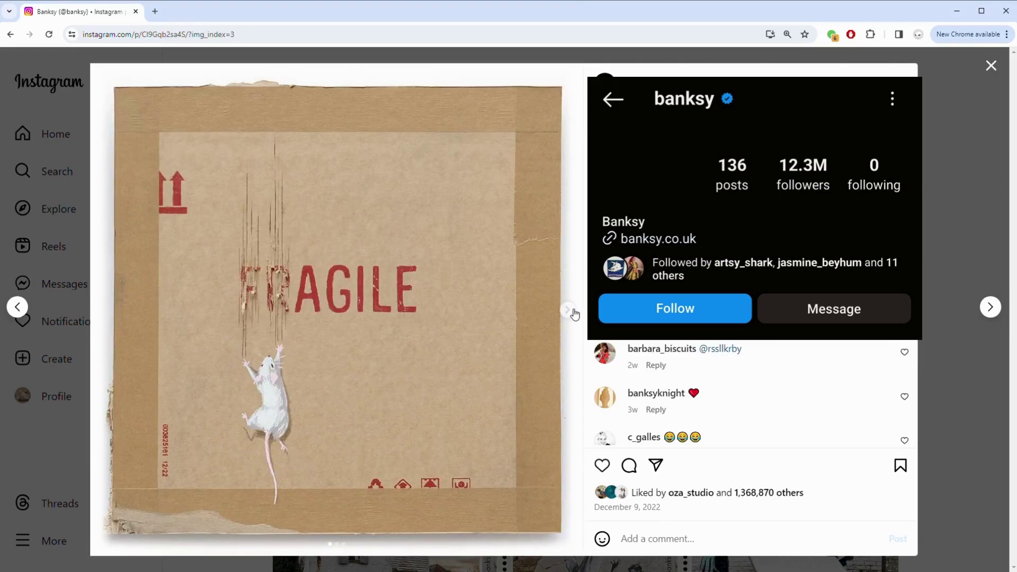
{"action": "left_click", "coordinate": [575, 314]}
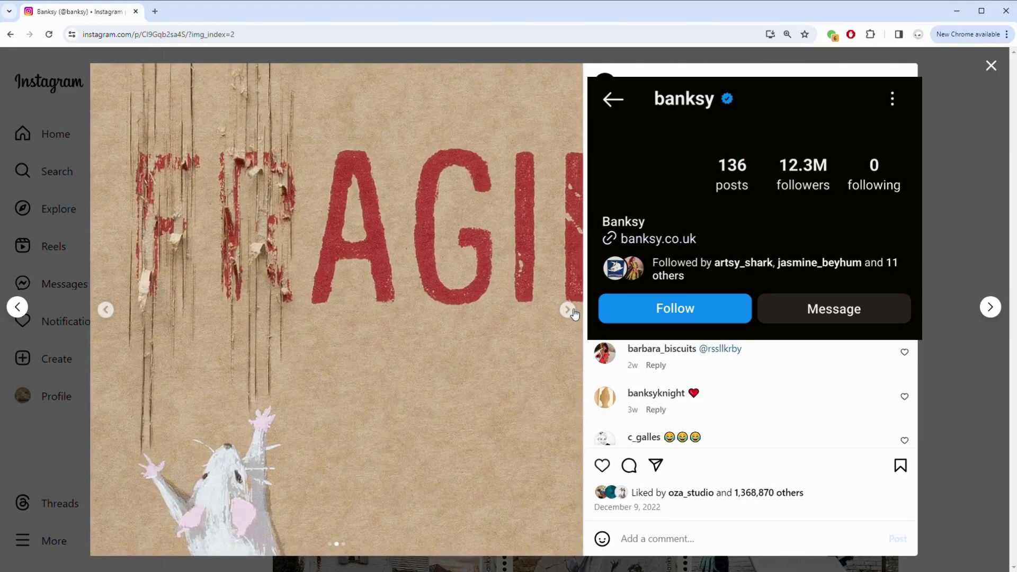
{"action": "left_click", "coordinate": [575, 313]}
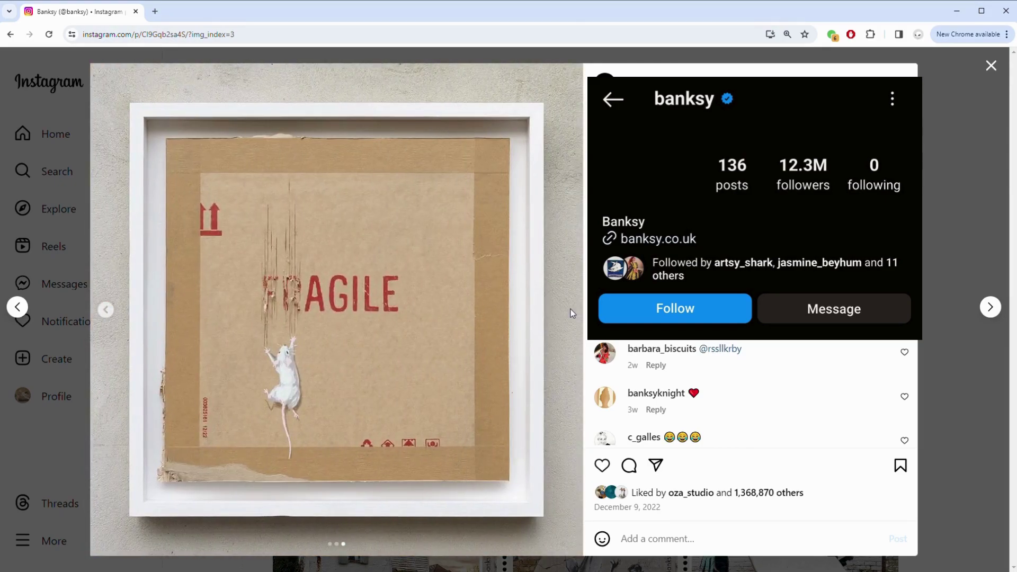
{"action": "key", "text": "Right"}
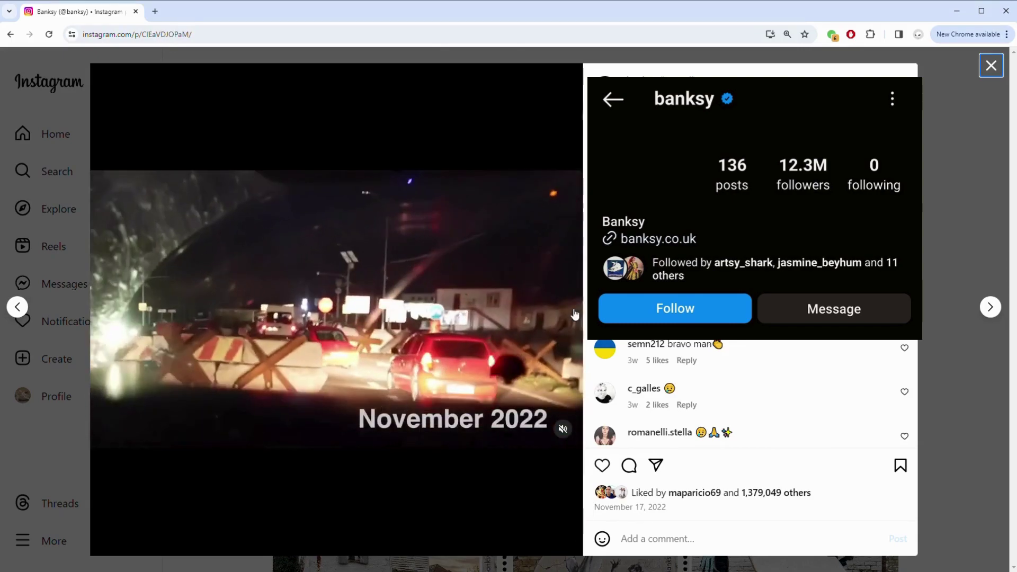
{"action": "key", "text": "Right"}
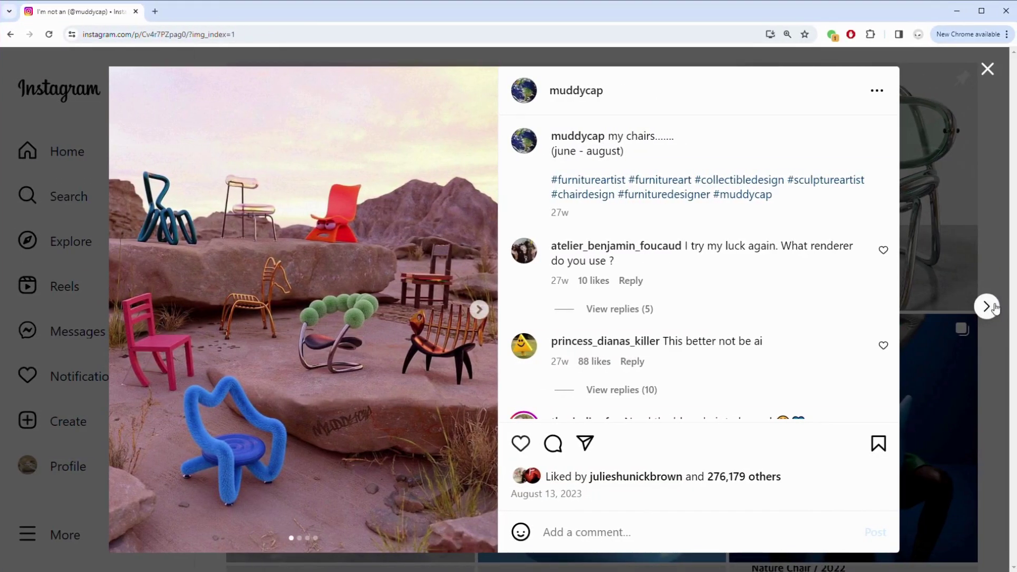
- View the heart armchair post, then all three photos of the glass chair and the next chair
{"action": "left_click", "coordinate": [987, 306]}
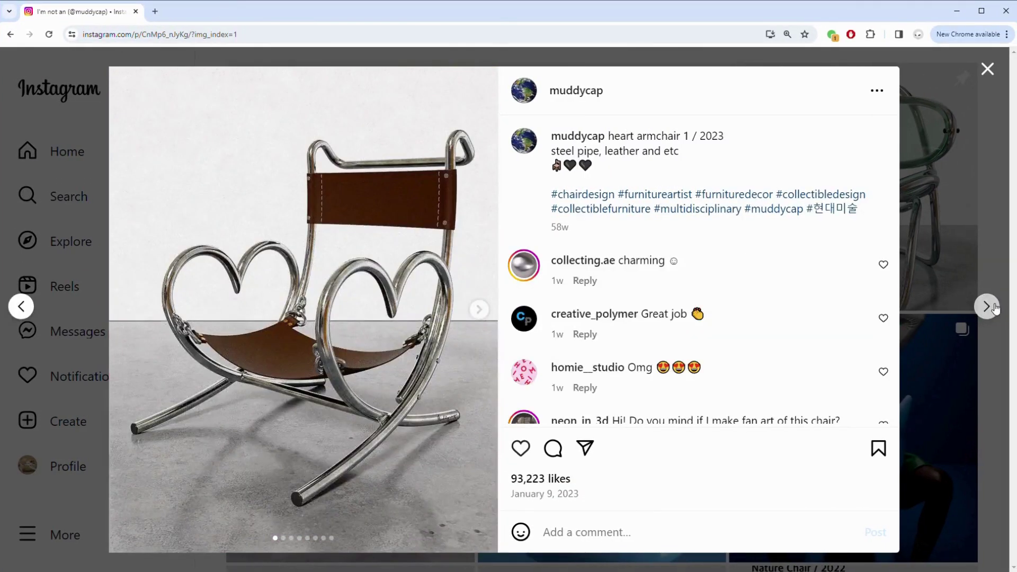
{"action": "left_click", "coordinate": [987, 306]}
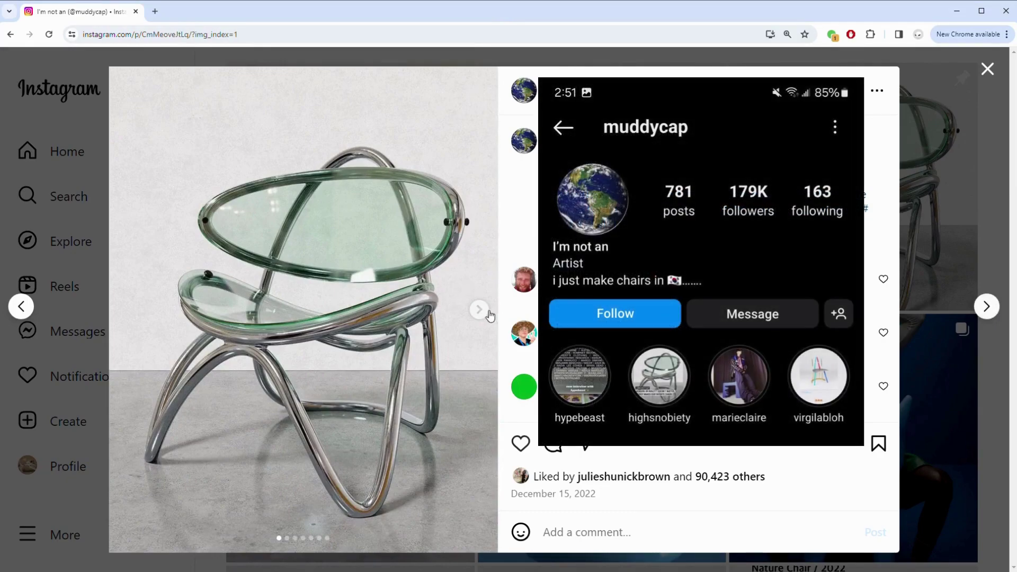
{"action": "left_click", "coordinate": [488, 312]}
{"action": "left_click", "coordinate": [488, 313]}
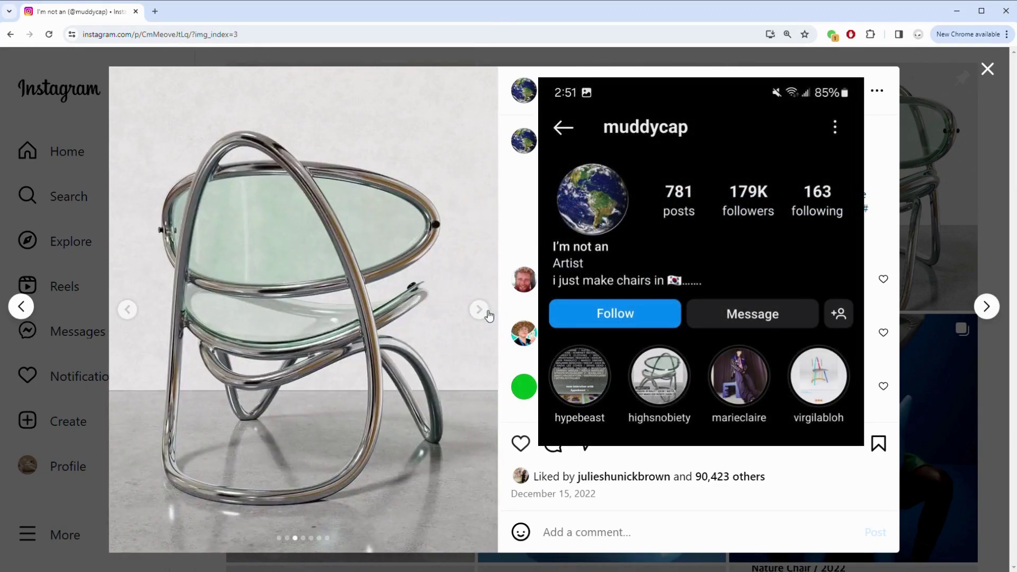
{"action": "left_click", "coordinate": [987, 312]}
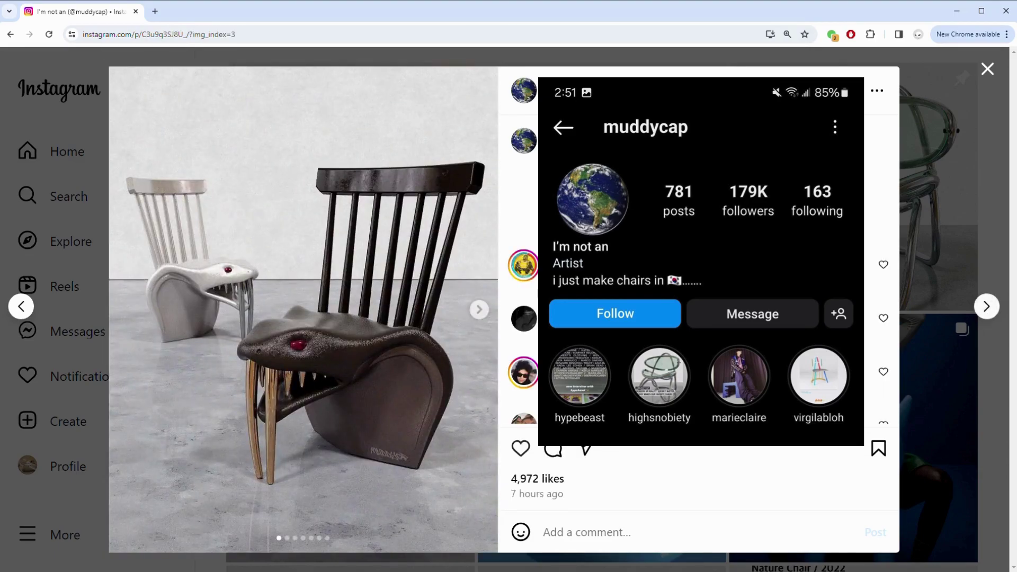
{"action": "left_click", "coordinate": [490, 304]}
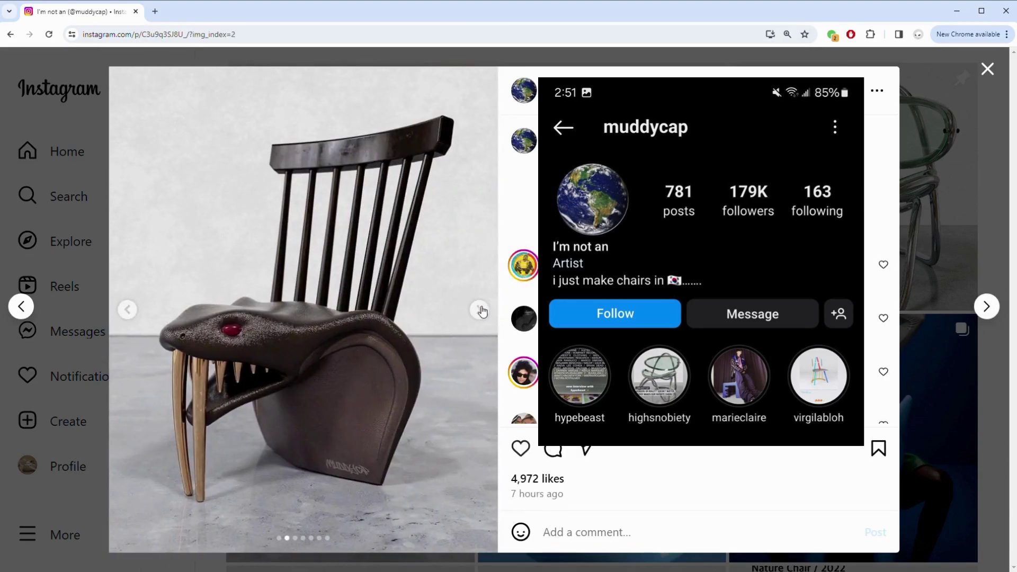
{"action": "left_click", "coordinate": [480, 311]}
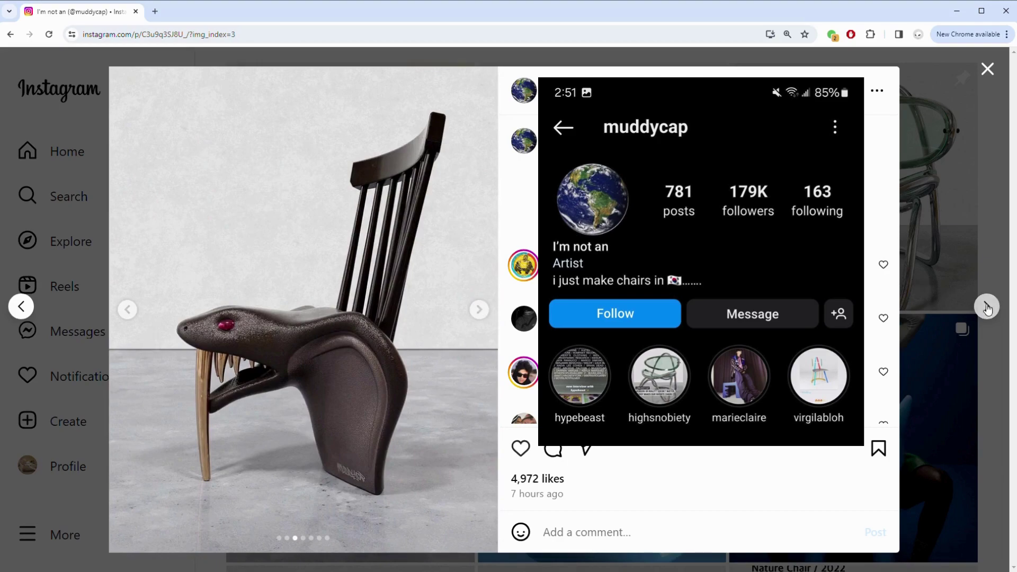
- Browse the blue chair posts and every volcano chair image, then the green-orange chairs and Nature Chair / 2022
{"action": "left_click", "coordinate": [986, 307]}
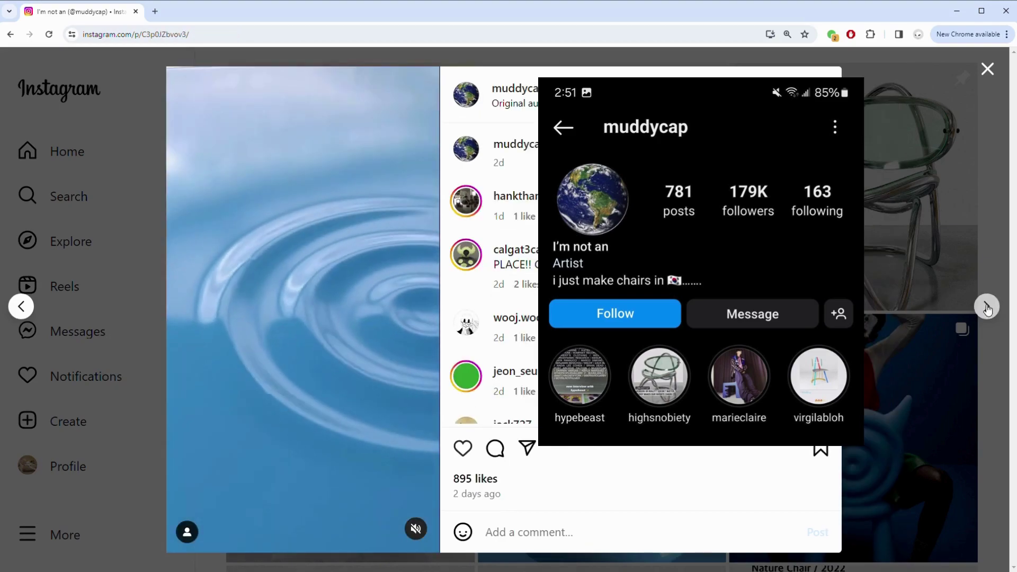
{"action": "left_click", "coordinate": [986, 307]}
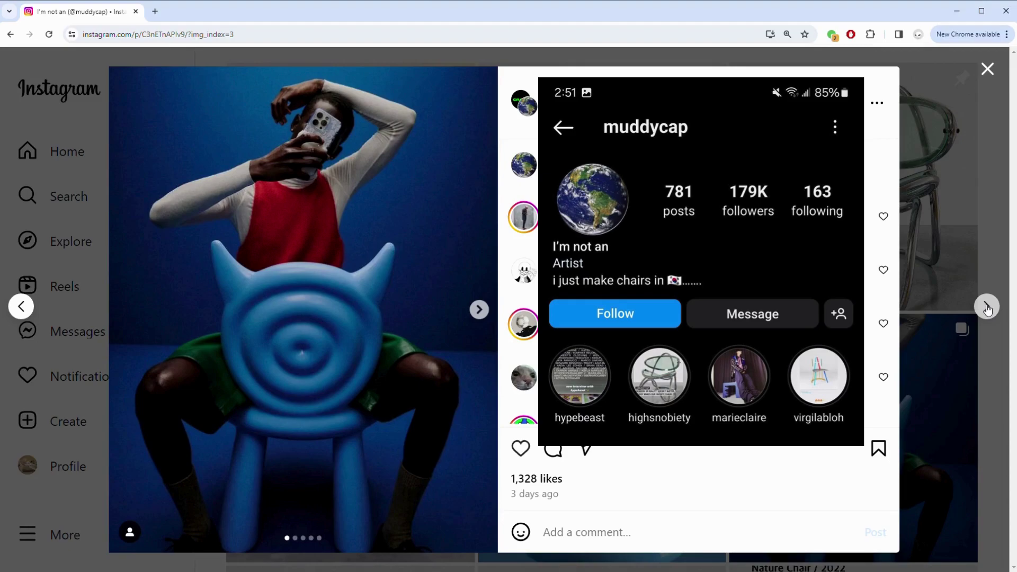
{"action": "left_click", "coordinate": [986, 307]}
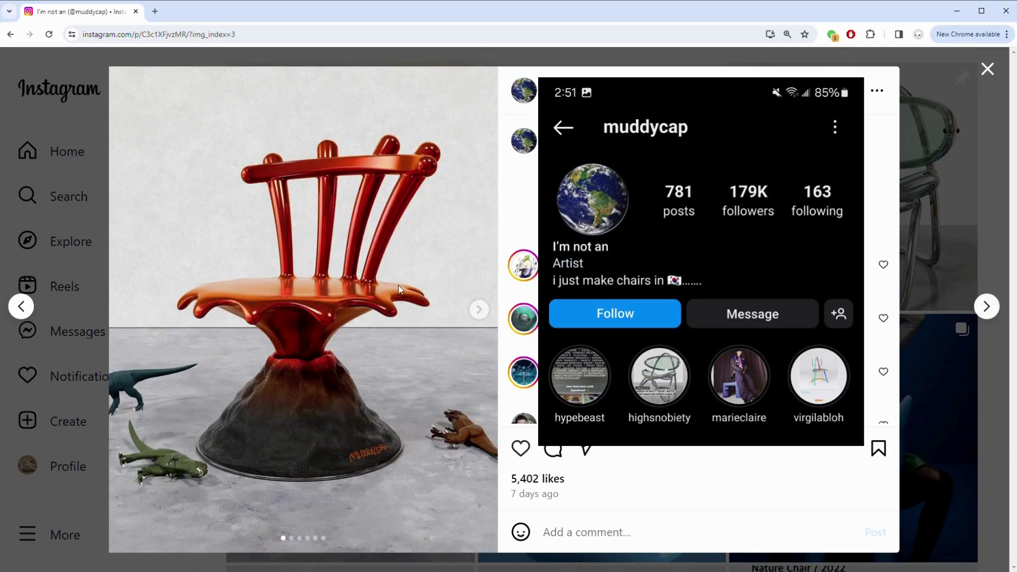
{"action": "left_click", "coordinate": [481, 309]}
{"action": "left_click", "coordinate": [481, 310]}
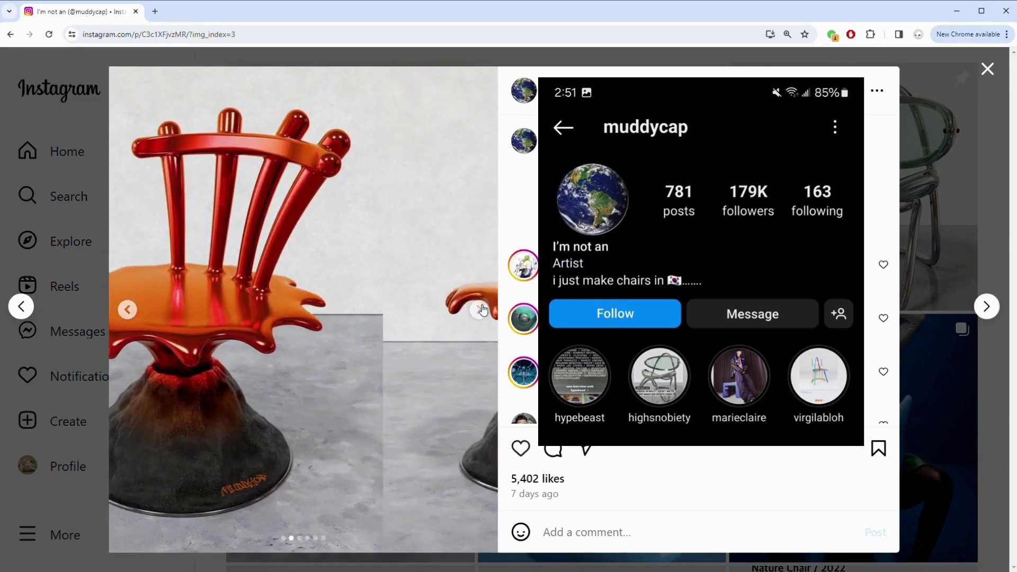
{"action": "left_click", "coordinate": [481, 310]}
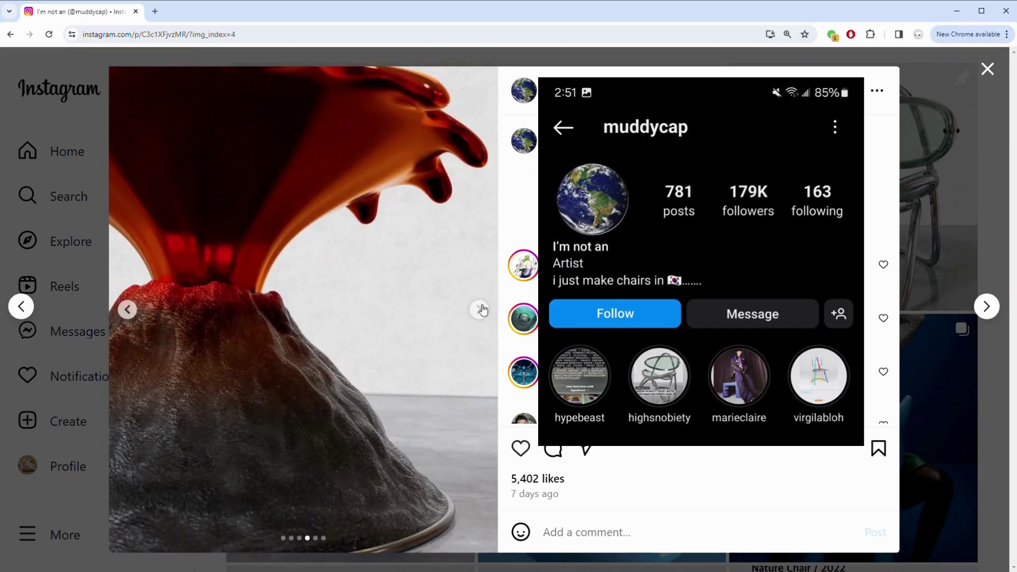
{"action": "left_click", "coordinate": [481, 309]}
{"action": "left_click", "coordinate": [481, 310]}
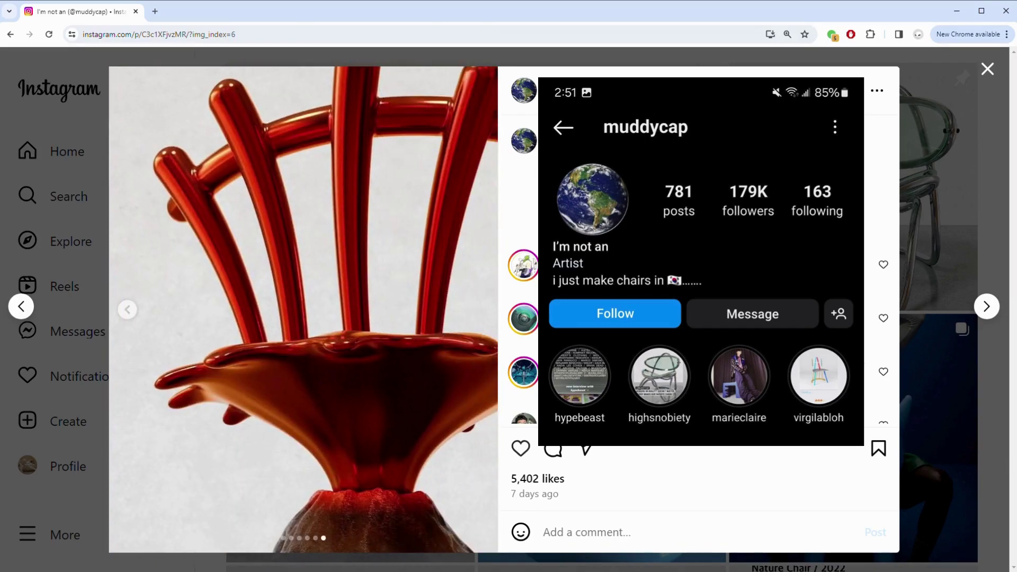
{"action": "left_click", "coordinate": [985, 306]}
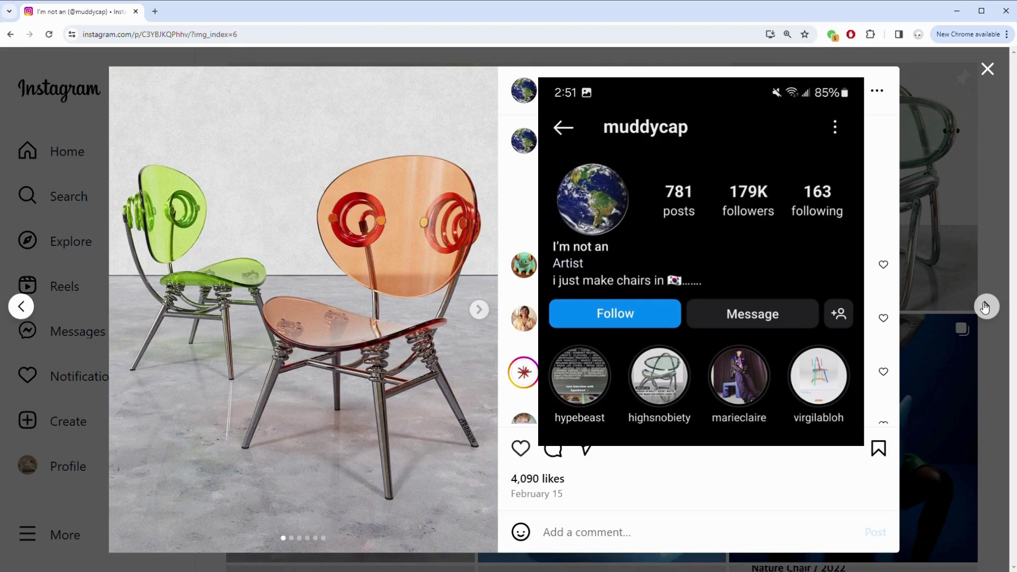
{"action": "left_click", "coordinate": [985, 306]}
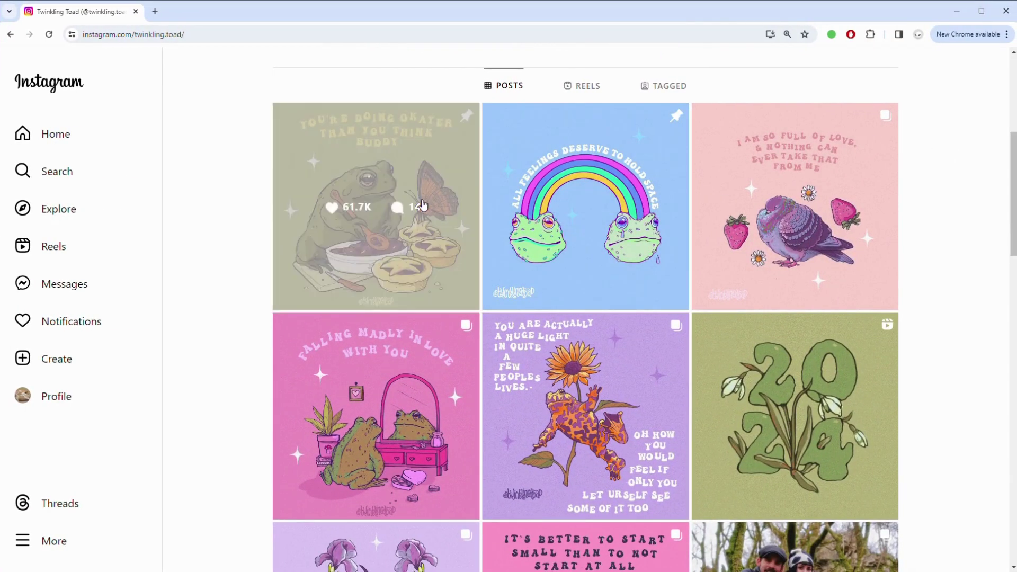
- Open the toad illustrator's first post, view its three images, and move to the rainbow toads post
{"action": "left_click", "coordinate": [418, 199]}
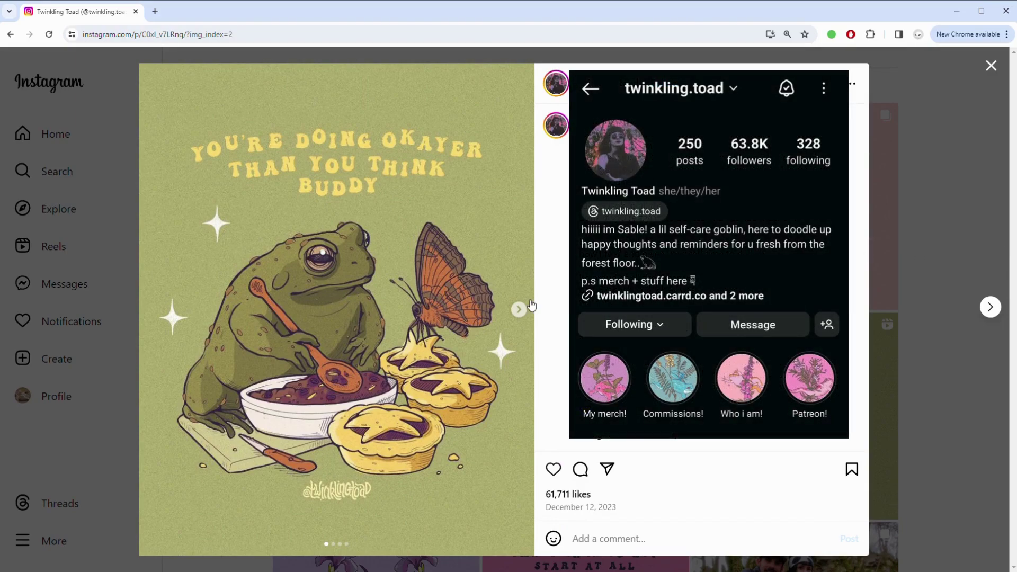
{"action": "left_click", "coordinate": [530, 306]}
{"action": "left_click", "coordinate": [530, 307]}
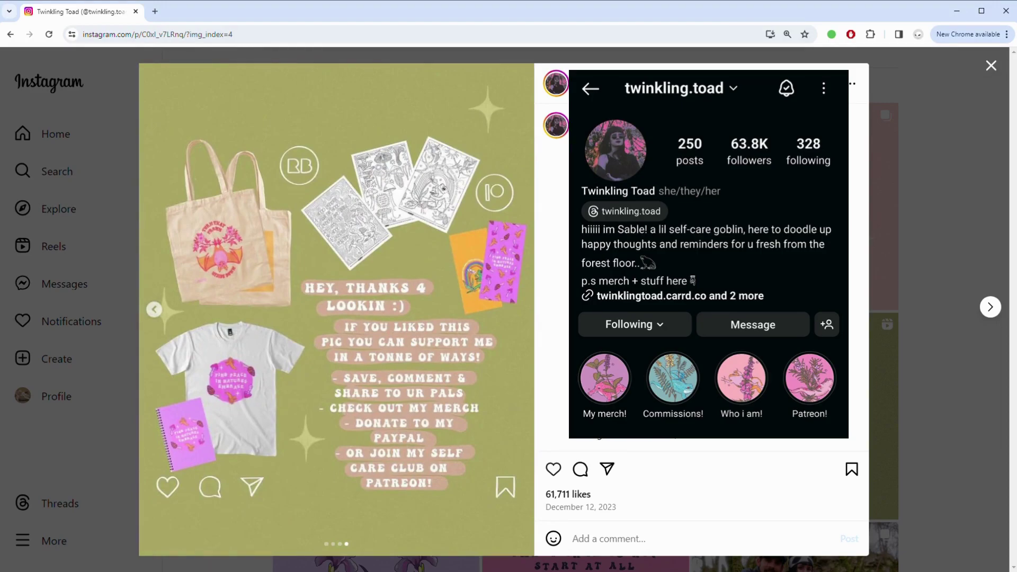
{"action": "key", "text": "Right"}
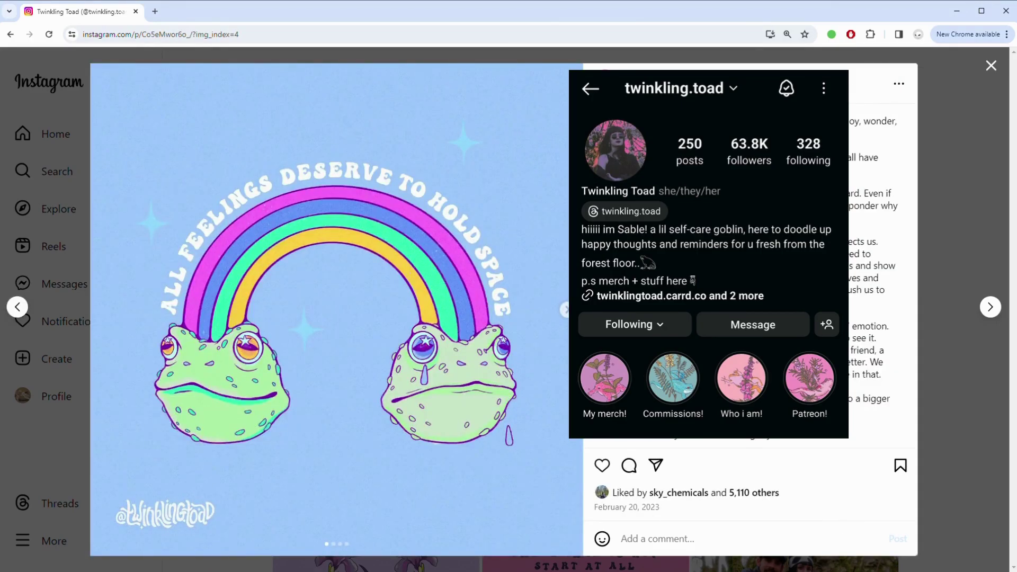
- Browse the pigeon, toad-and-mirror and frog-and-sunflower posts with their close-ups, reaching the envelope video
{"action": "key", "text": "Right"}
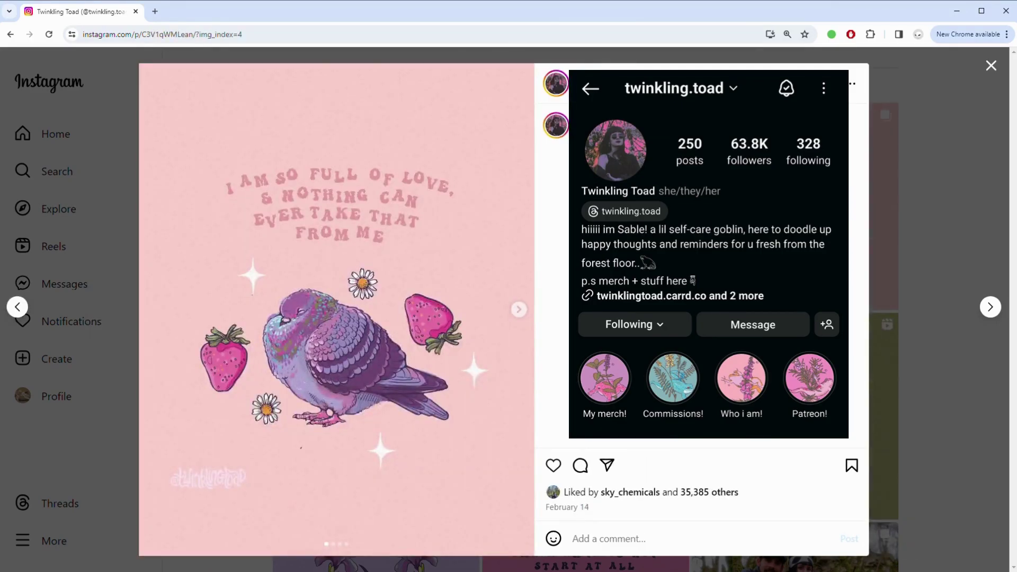
{"action": "left_click", "coordinate": [519, 308]}
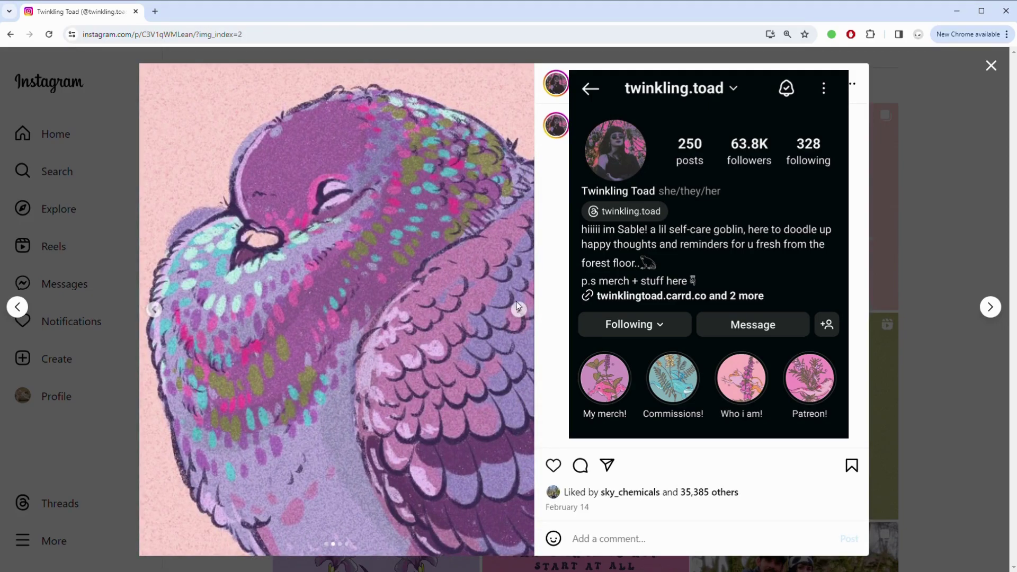
{"action": "key", "text": "Right"}
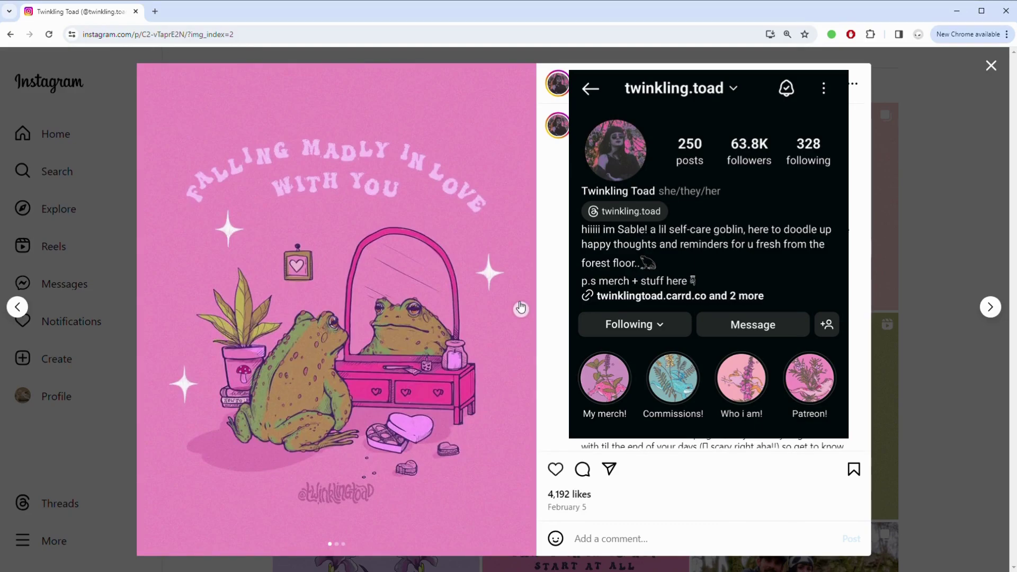
{"action": "key", "text": "Right"}
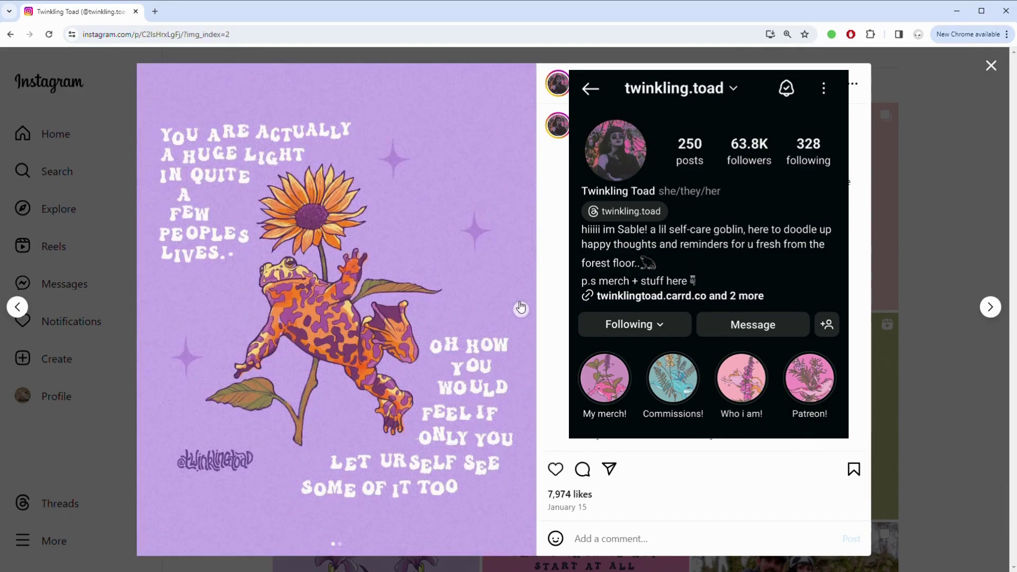
{"action": "left_click", "coordinate": [521, 308]}
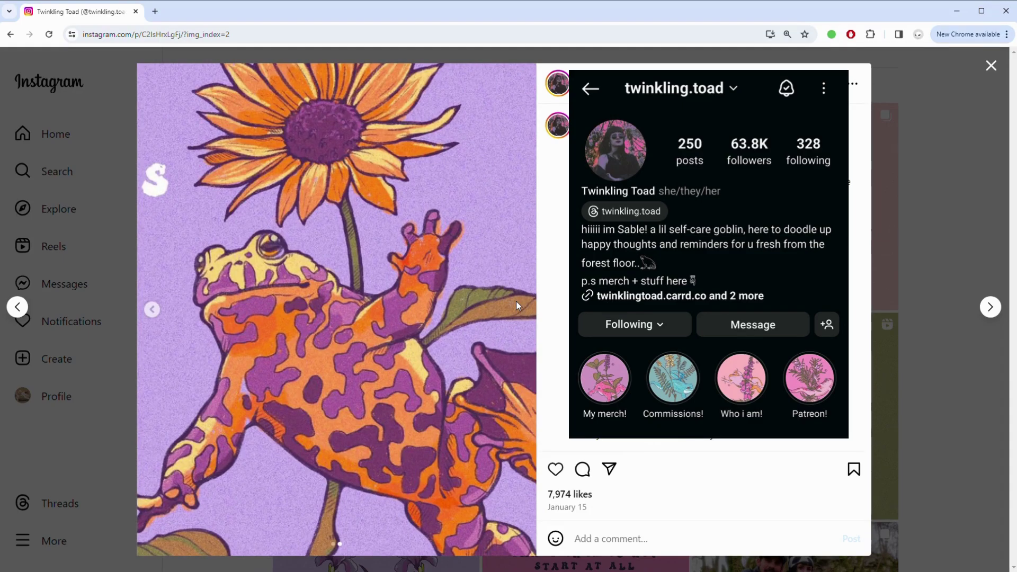
{"action": "key", "text": "Right"}
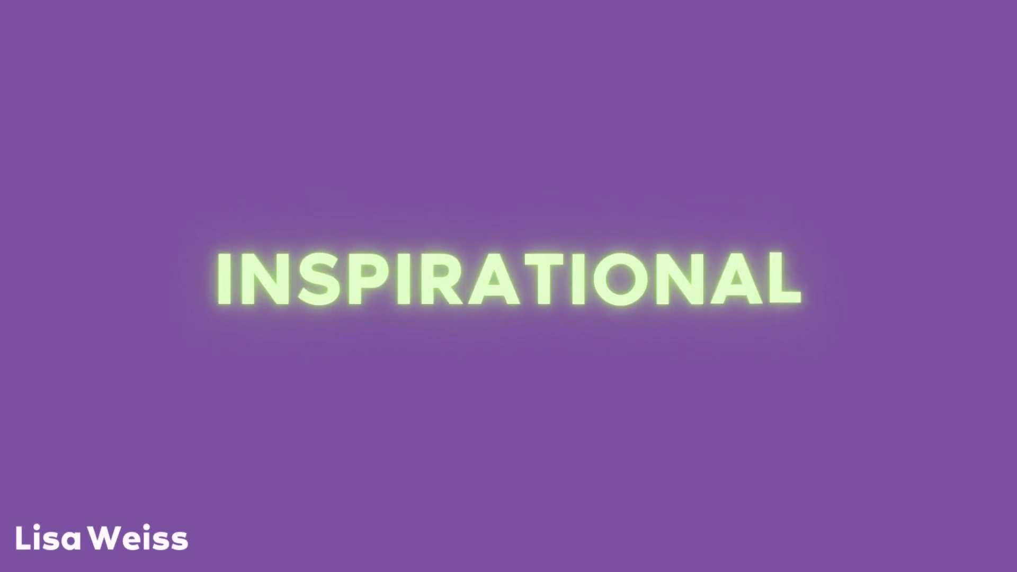
- Open the teal painting post and page through the arch, cat, ink and dark paintings to the January 18 post
{"action": "left_click", "coordinate": [570, 261]}
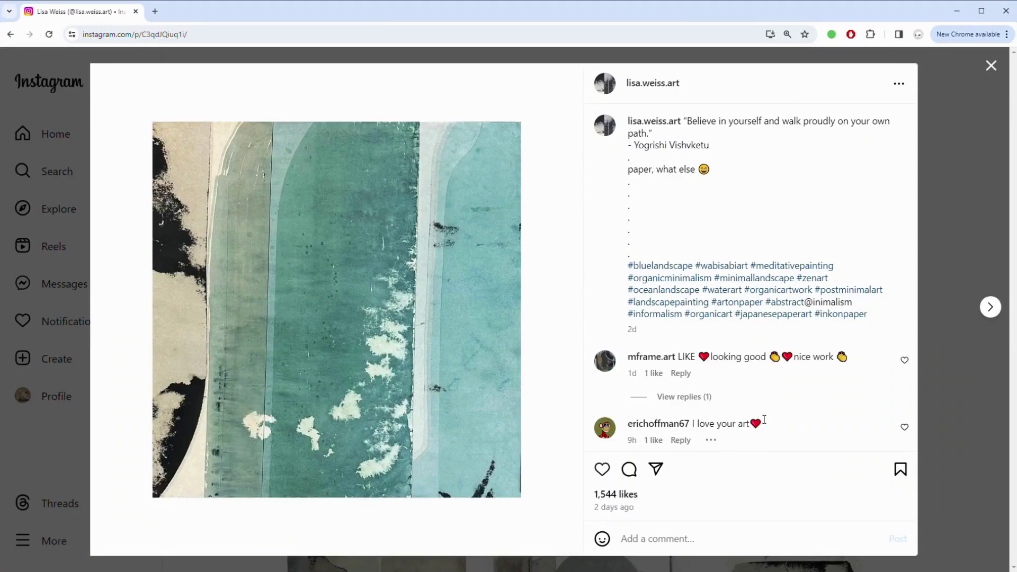
{"action": "left_click", "coordinate": [991, 308]}
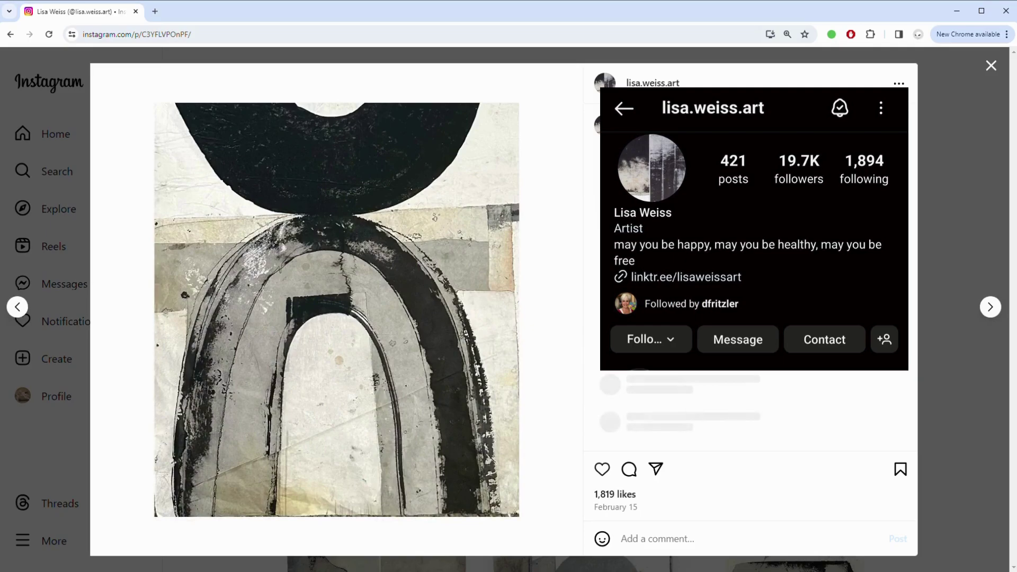
{"action": "key", "text": "Right"}
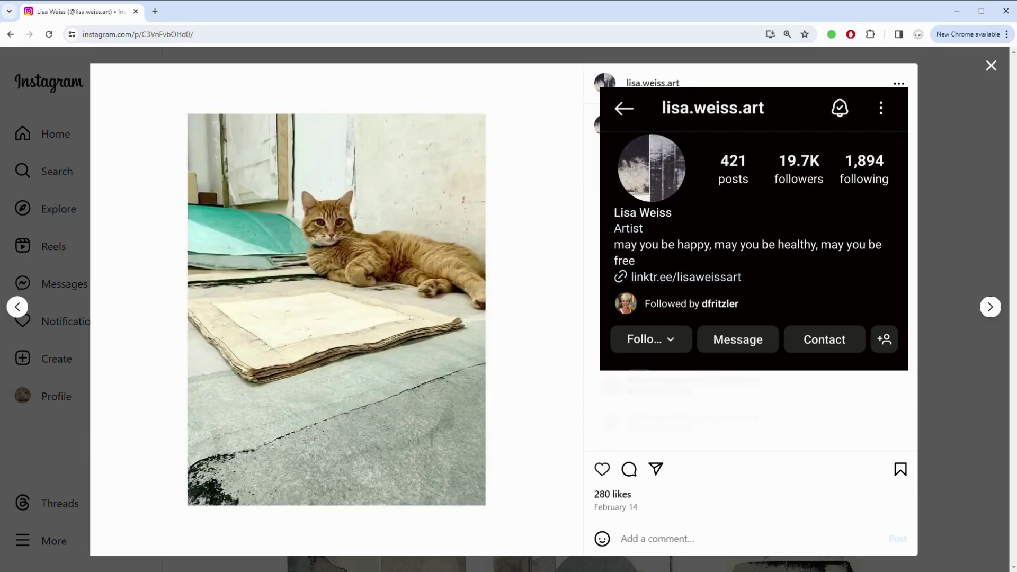
{"action": "key", "text": "Right"}
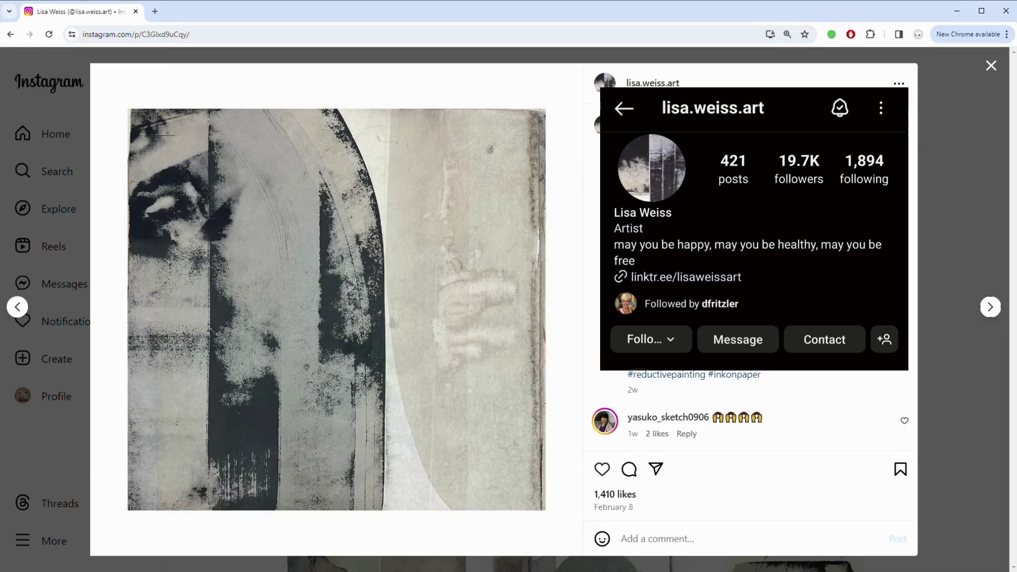
{"action": "key", "text": "Right"}
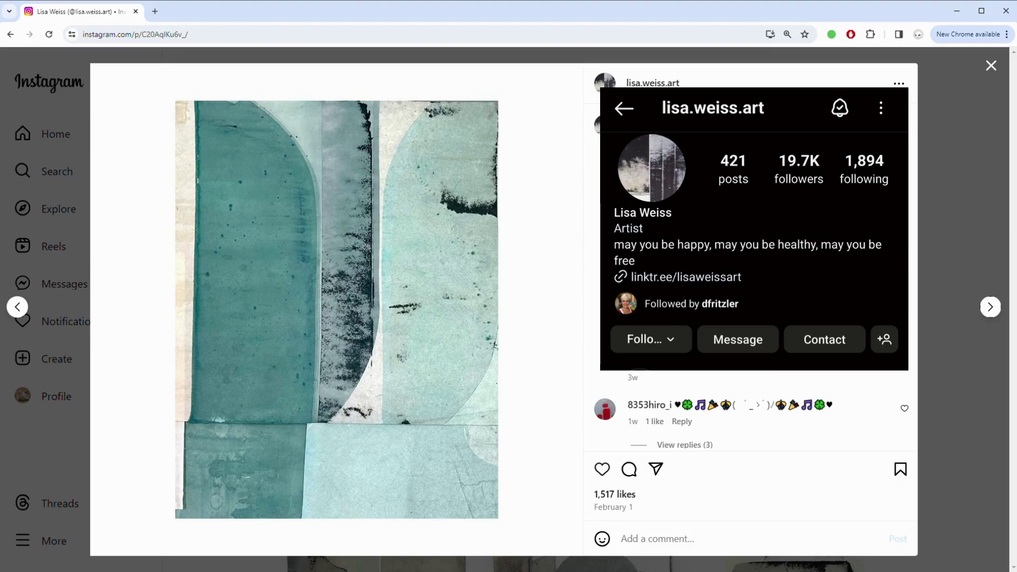
{"action": "key", "text": "Right"}
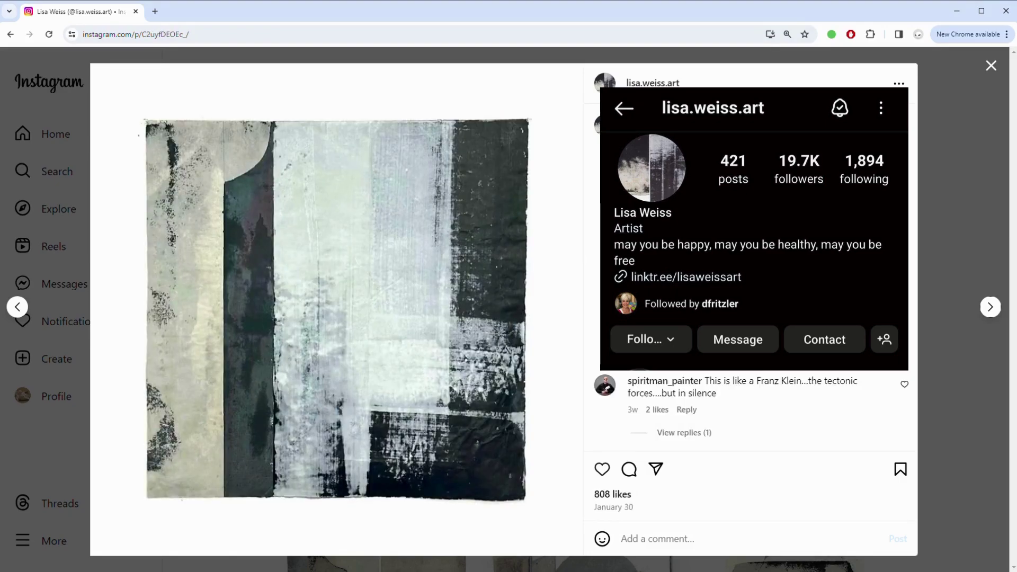
{"action": "key", "text": "Right"}
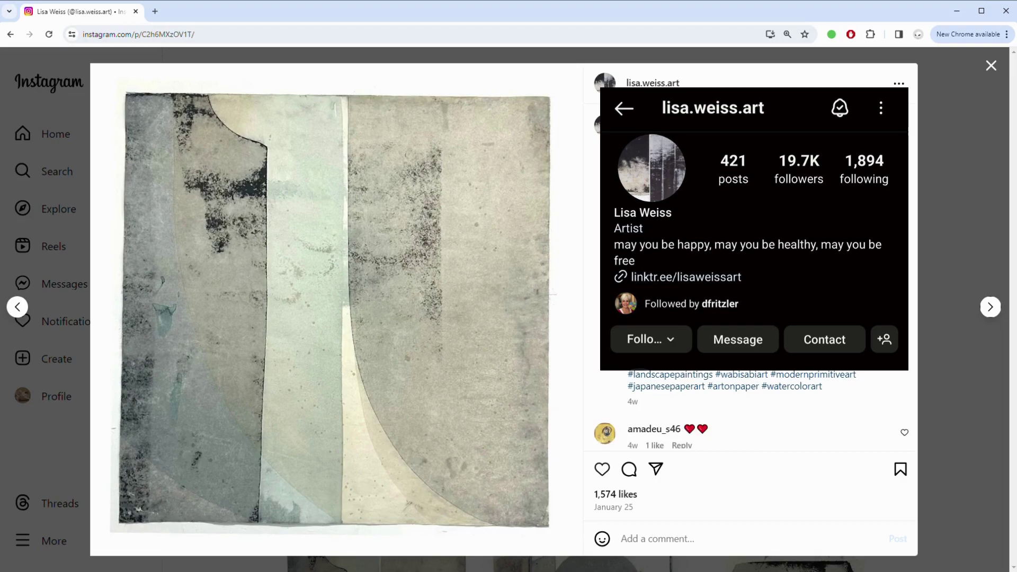
{"action": "key", "text": "Right"}
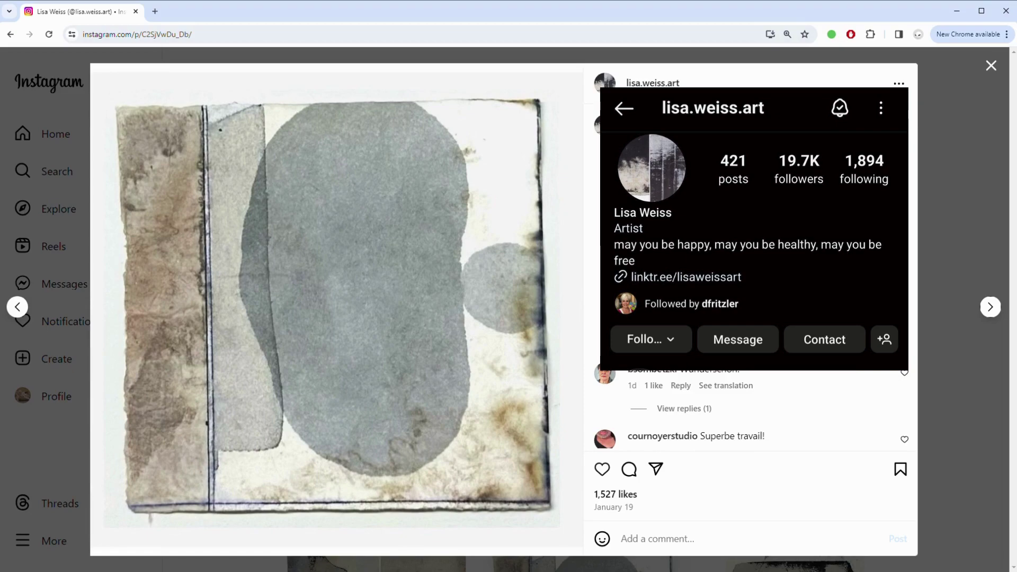
{"action": "key", "text": "Right"}
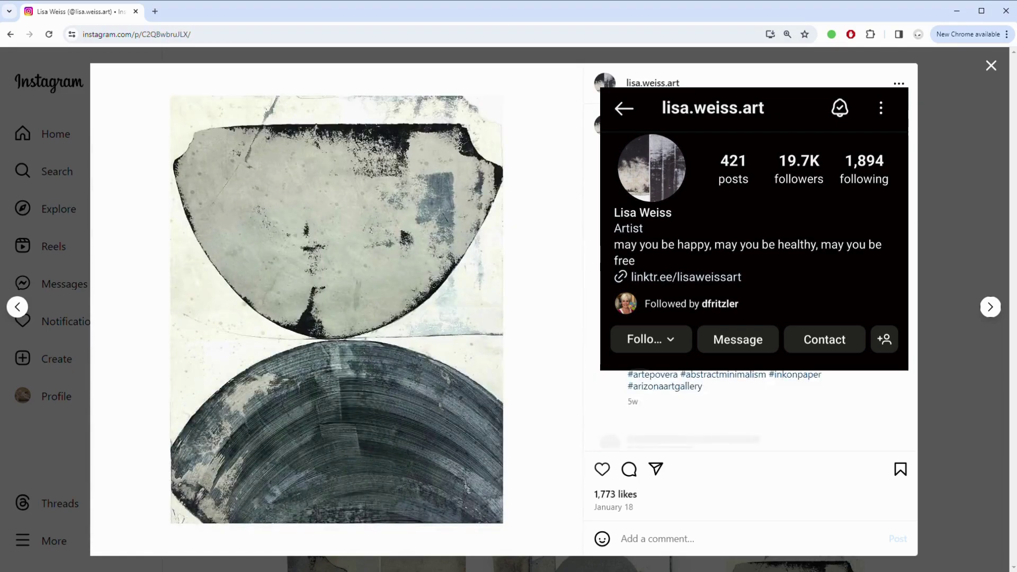